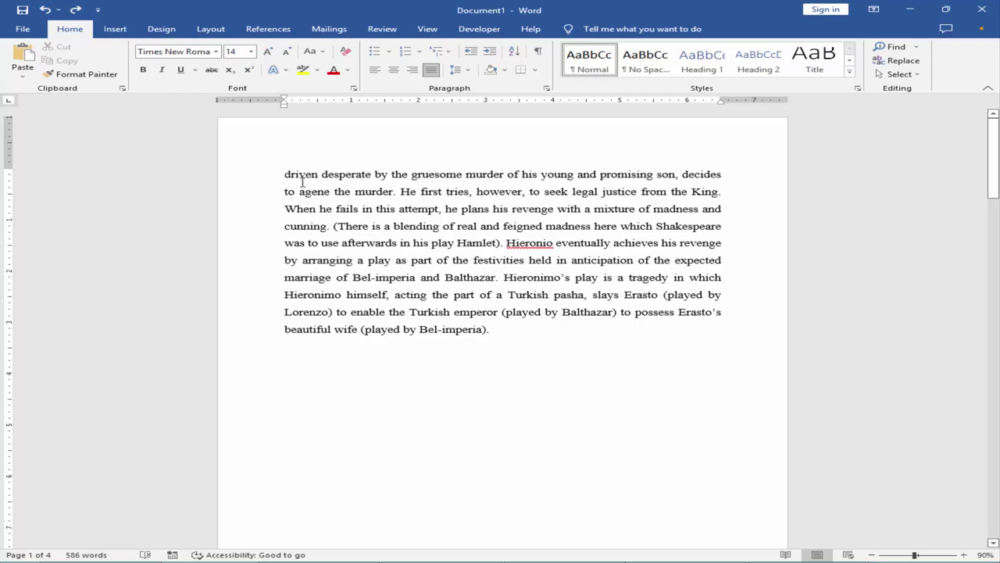
Step: Cut page 1's paragraph and draw a text box where it was
{"action": "left_click_drag", "start_coordinate": [302, 182], "coordinate": [498, 334]}
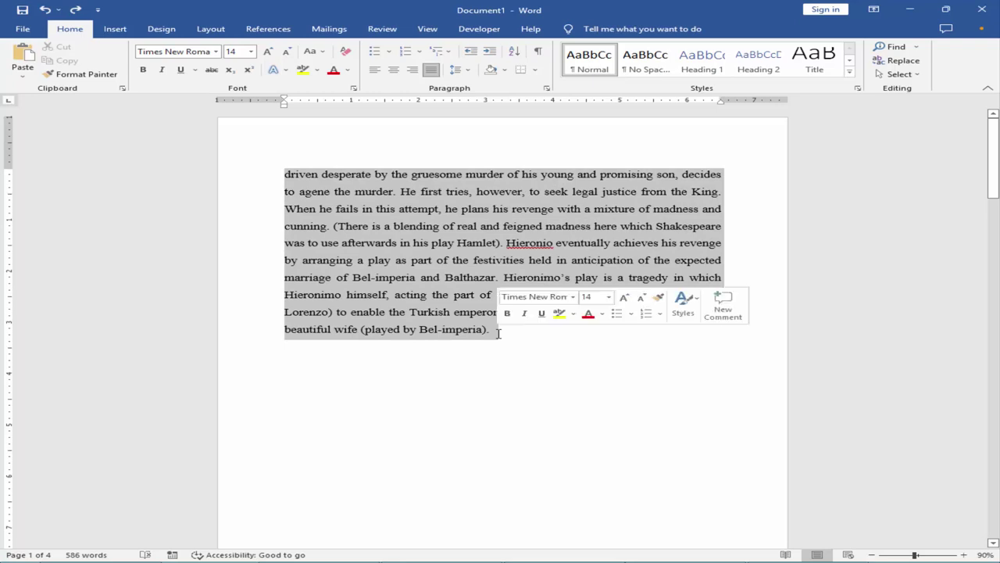
{"action": "right_click", "coordinate": [451, 222]}
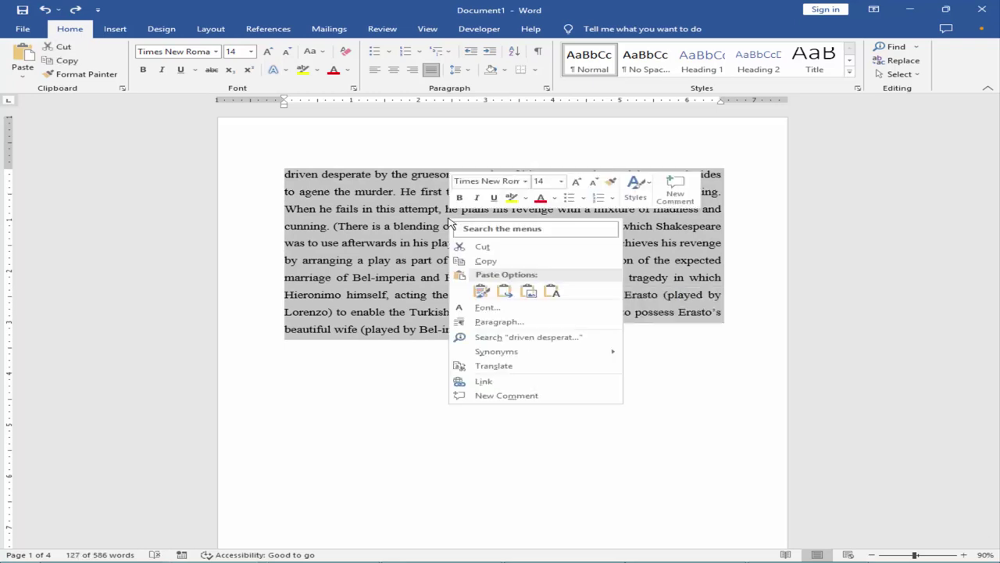
{"action": "left_click", "coordinate": [502, 248]}
{"action": "left_click", "coordinate": [115, 30]}
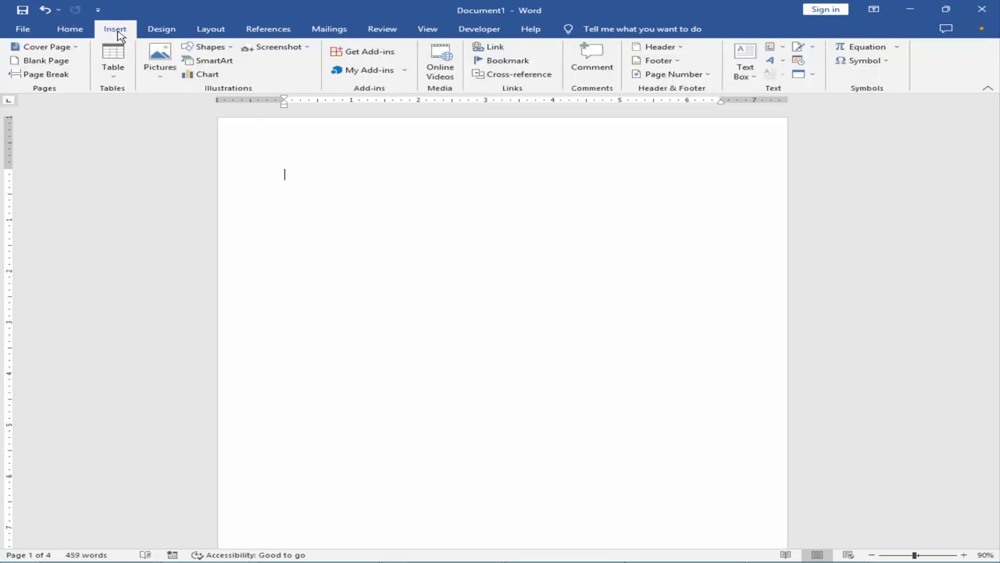
{"action": "left_click", "coordinate": [209, 47]}
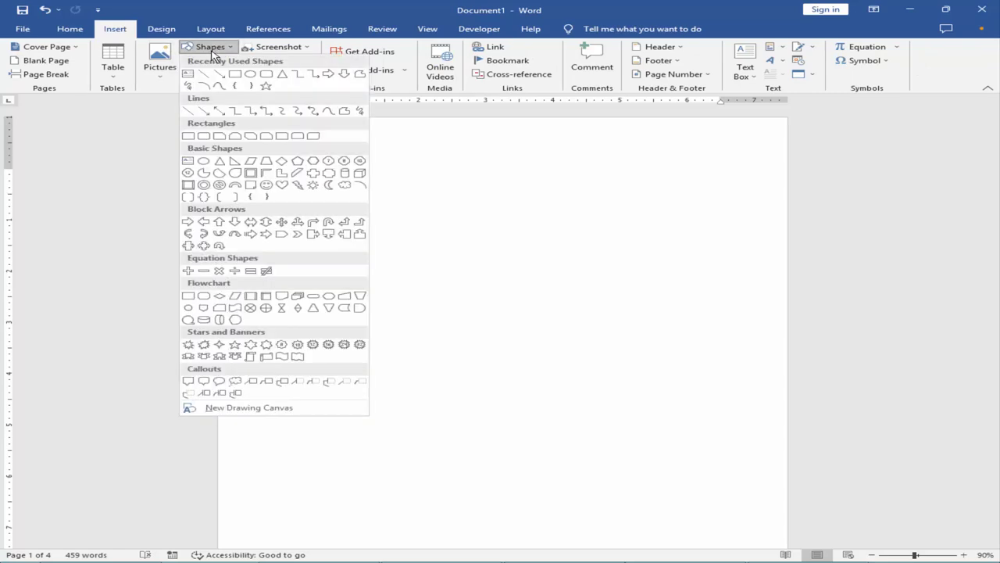
{"action": "left_click", "coordinate": [189, 160]}
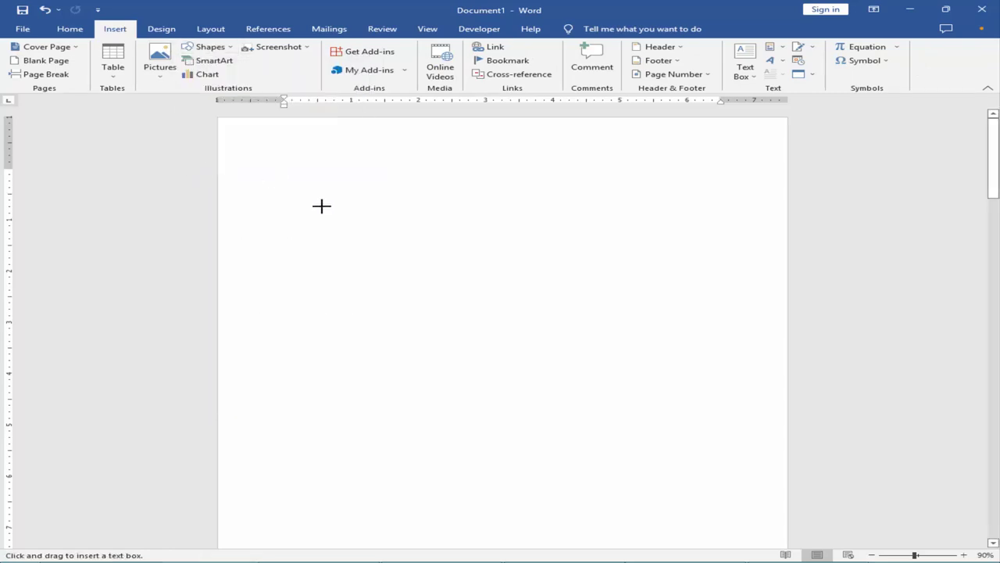
{"action": "left_click_drag", "start_coordinate": [285, 169], "coordinate": [727, 361]}
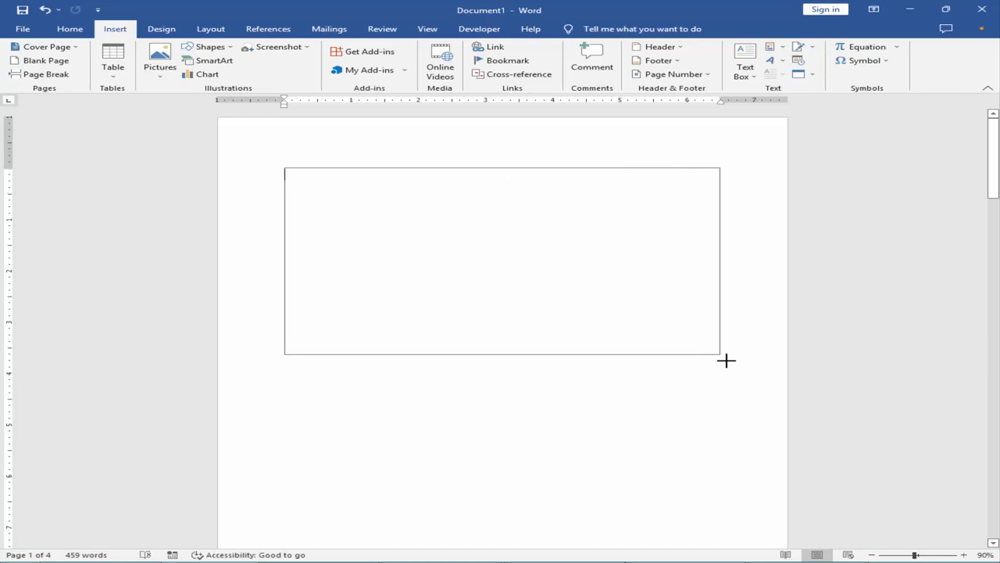
Step: Paste the paragraph into the text box and shorten the box to fit the text
{"action": "right_click", "coordinate": [311, 179]}
{"action": "left_click", "coordinate": [348, 254]}
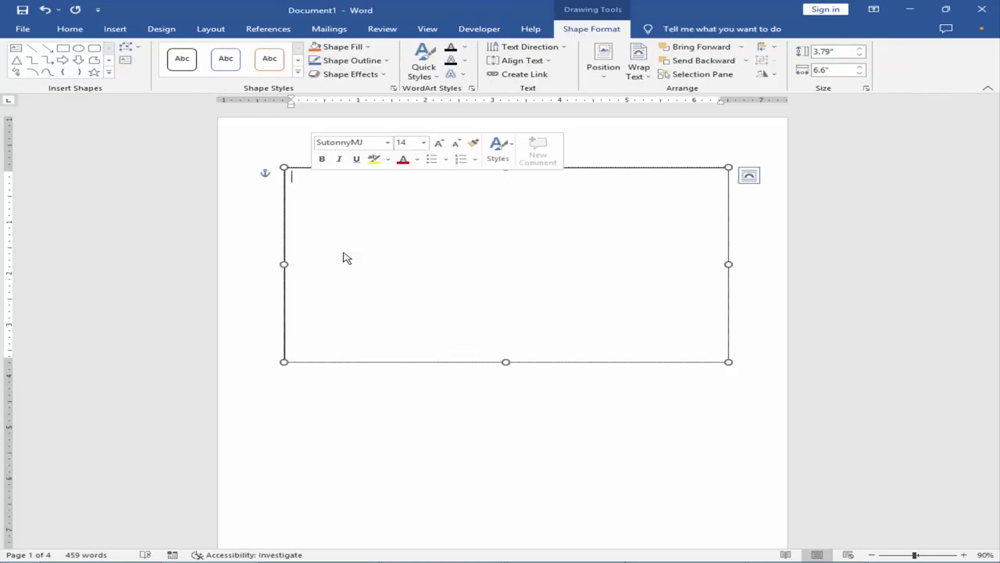
{"action": "left_click_drag", "start_coordinate": [505, 361], "coordinate": [504, 350]}
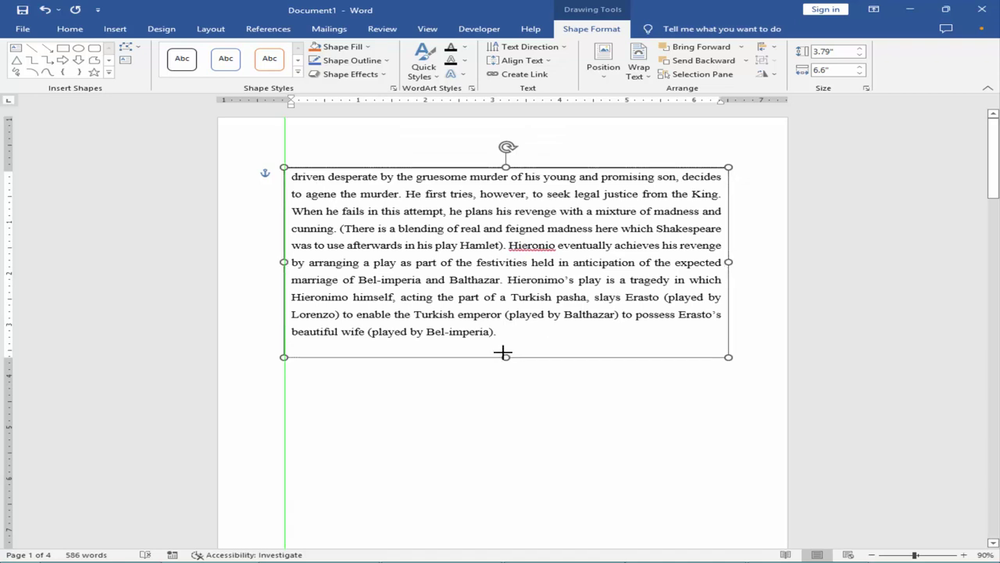
{"action": "left_click", "coordinate": [341, 382]}
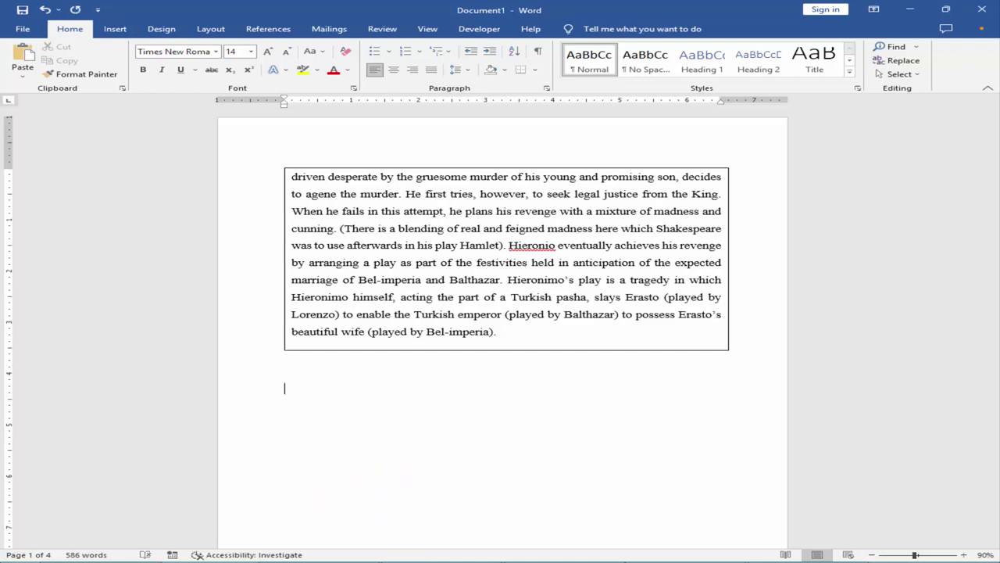
Step: Insert the sunflower image from this device and set its wrapping to In Front of Text
{"action": "left_click", "coordinate": [115, 31]}
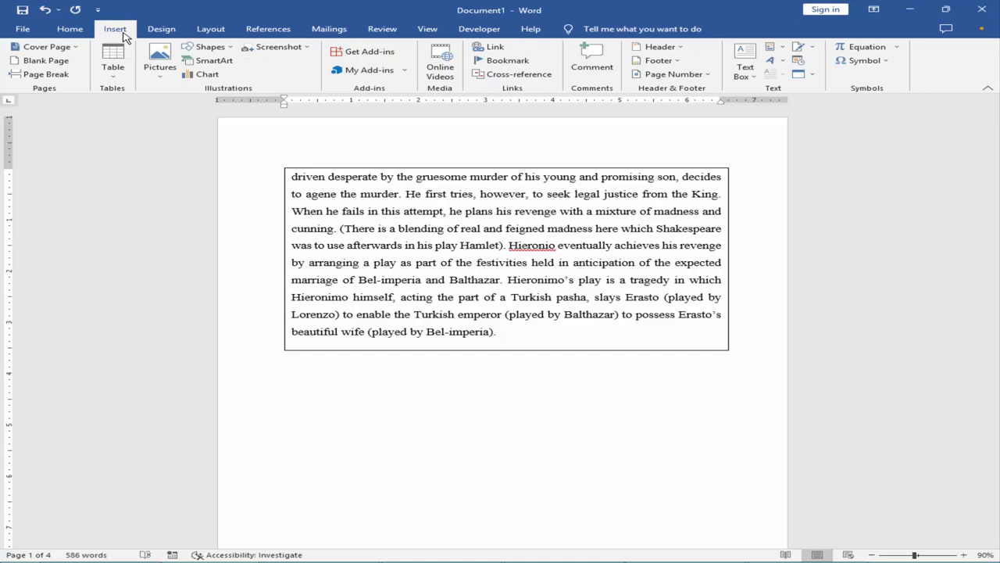
{"action": "left_click", "coordinate": [159, 62]}
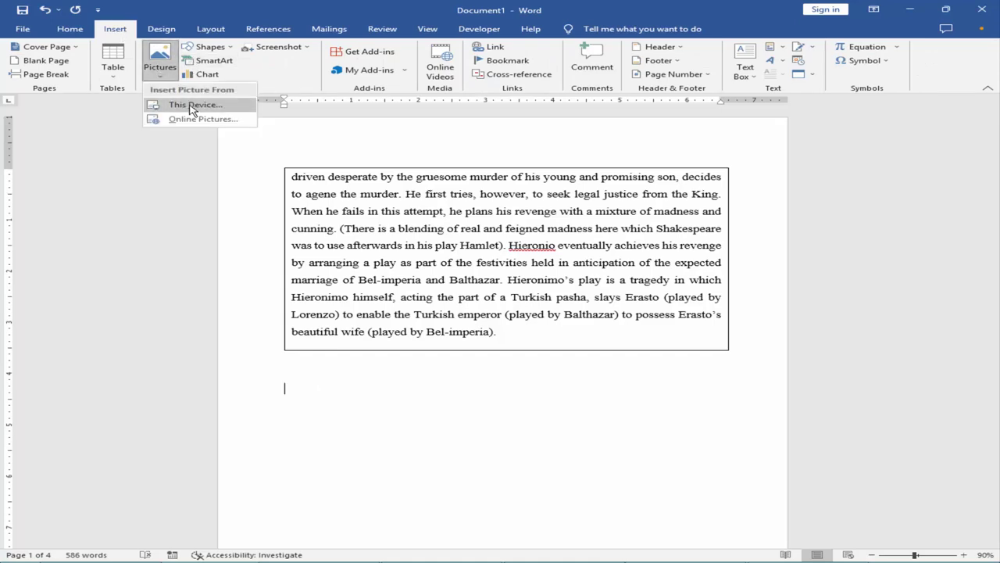
{"action": "left_click", "coordinate": [192, 106]}
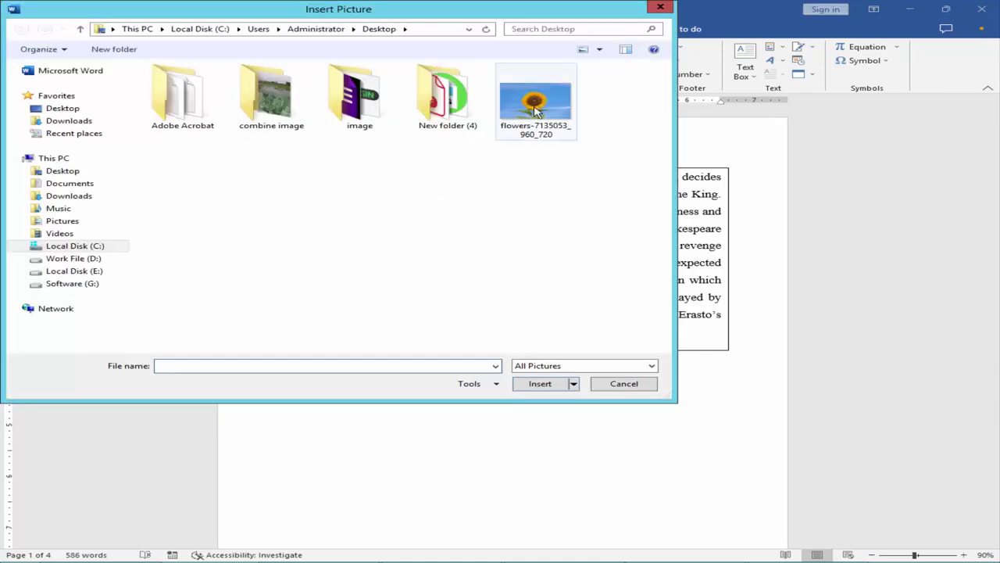
{"action": "left_click", "coordinate": [536, 112]}
{"action": "left_click", "coordinate": [536, 385]}
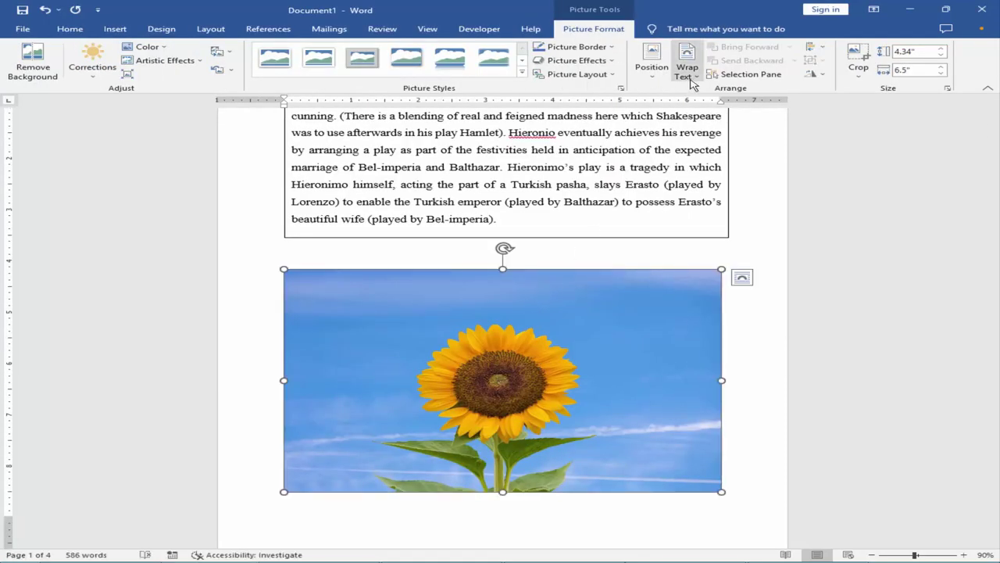
{"action": "left_click", "coordinate": [694, 81]}
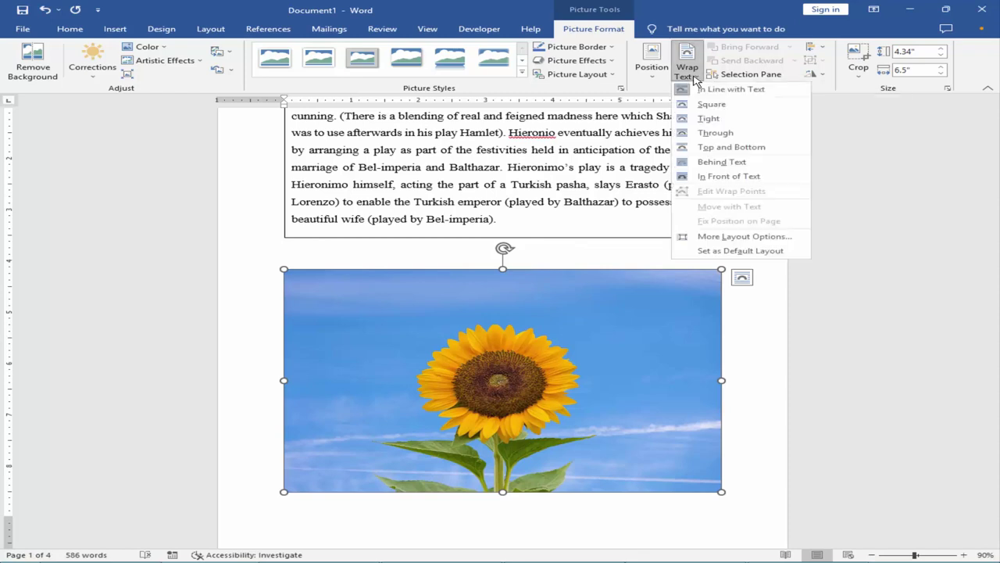
{"action": "left_click", "coordinate": [734, 180]}
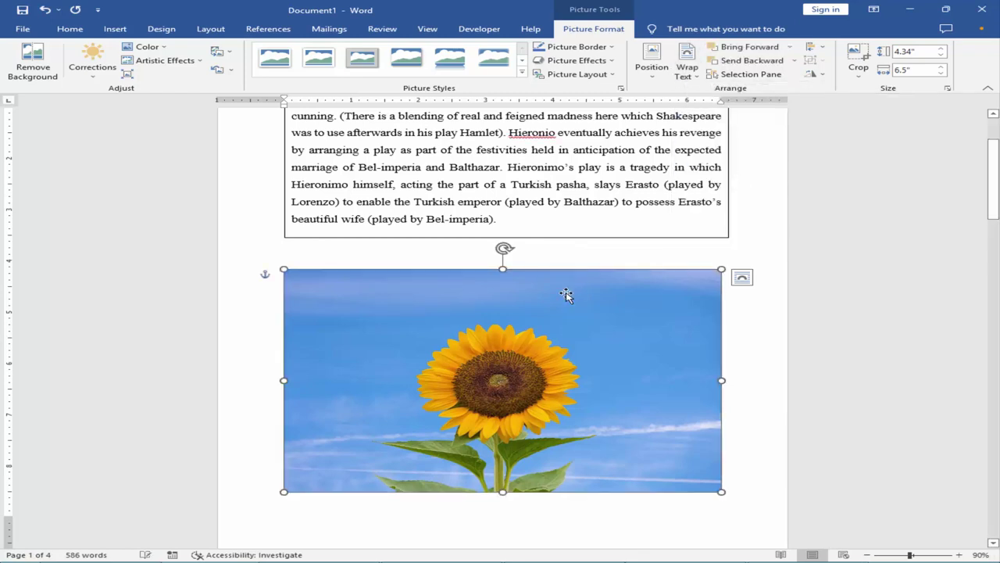
Step: Move the sunflower up under the Hieronimo text box and group the two objects
{"action": "left_click_drag", "start_coordinate": [566, 294], "coordinate": [565, 275]}
{"action": "scroll", "coordinate": [555, 301], "scroll_direction": "up", "scroll_amount": 2}
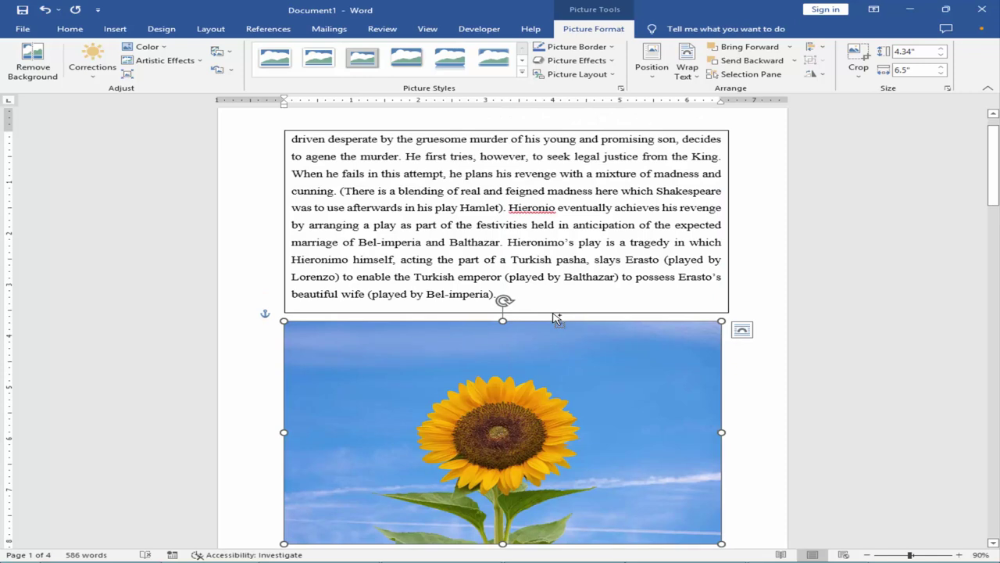
{"action": "left_click", "coordinate": [555, 315], "text": "shift"}
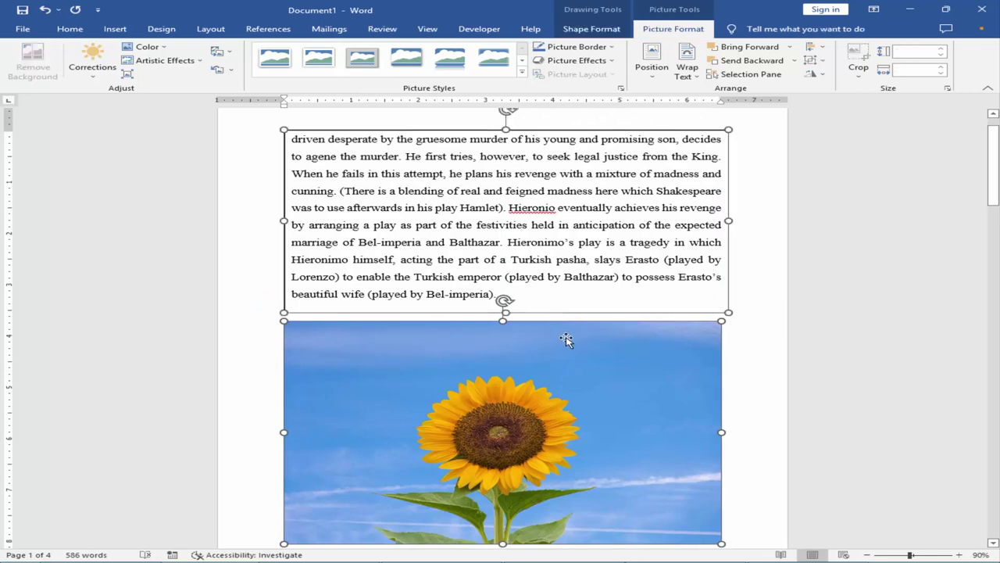
{"action": "right_click", "coordinate": [563, 336]}
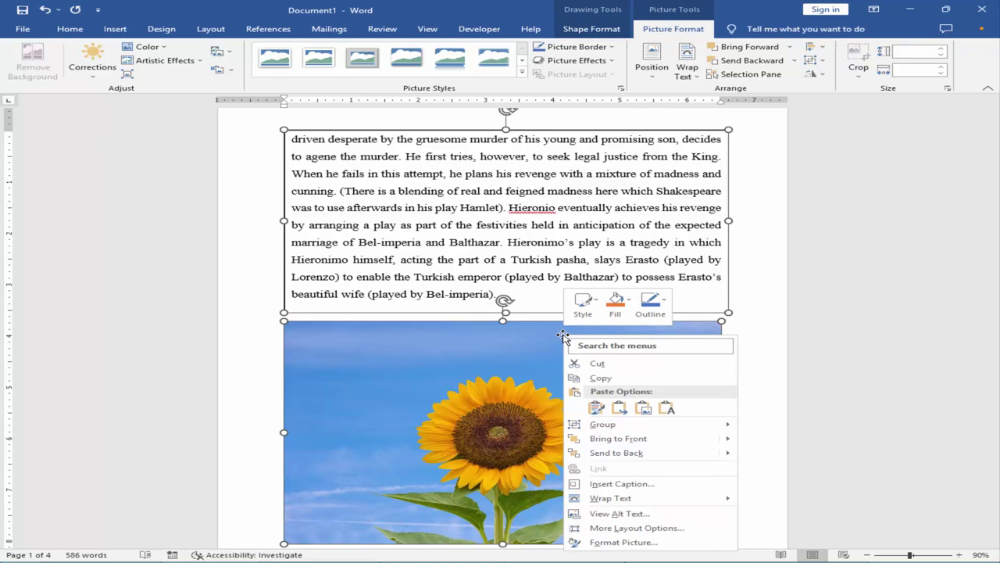
{"action": "mouse_move", "coordinate": [617, 425]}
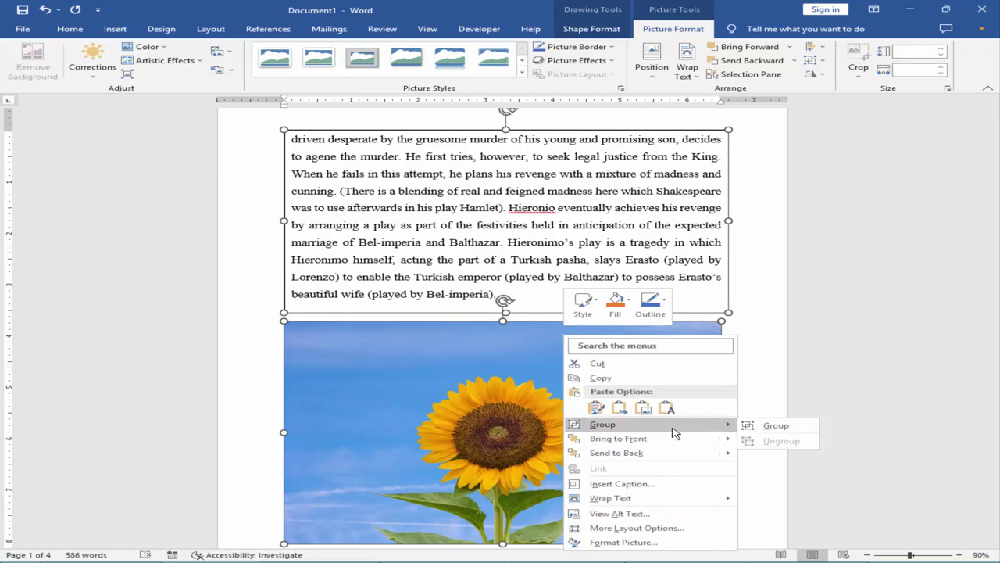
{"action": "left_click", "coordinate": [787, 427]}
Step: Align the grouped text box and sunflower with page 1's left margin, then scroll to page 2
{"action": "left_click", "coordinate": [752, 393]}
{"action": "scroll", "coordinate": [713, 388], "scroll_direction": "down", "scroll_amount": 1}
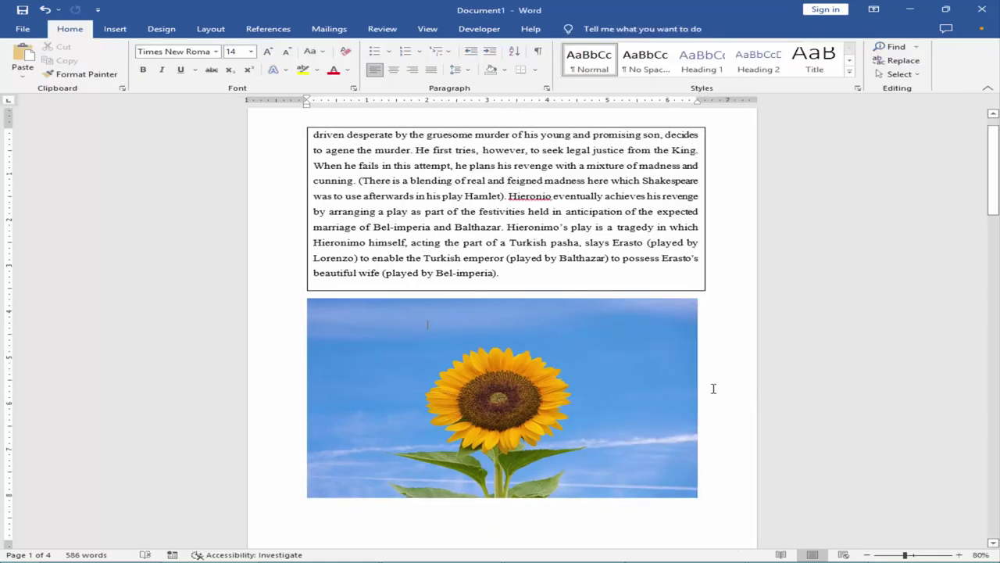
{"action": "scroll", "coordinate": [618, 383], "scroll_direction": "down", "scroll_amount": 1}
{"action": "scroll", "coordinate": [618, 384], "scroll_direction": "down", "scroll_amount": 1}
{"action": "left_click", "coordinate": [346, 308]}
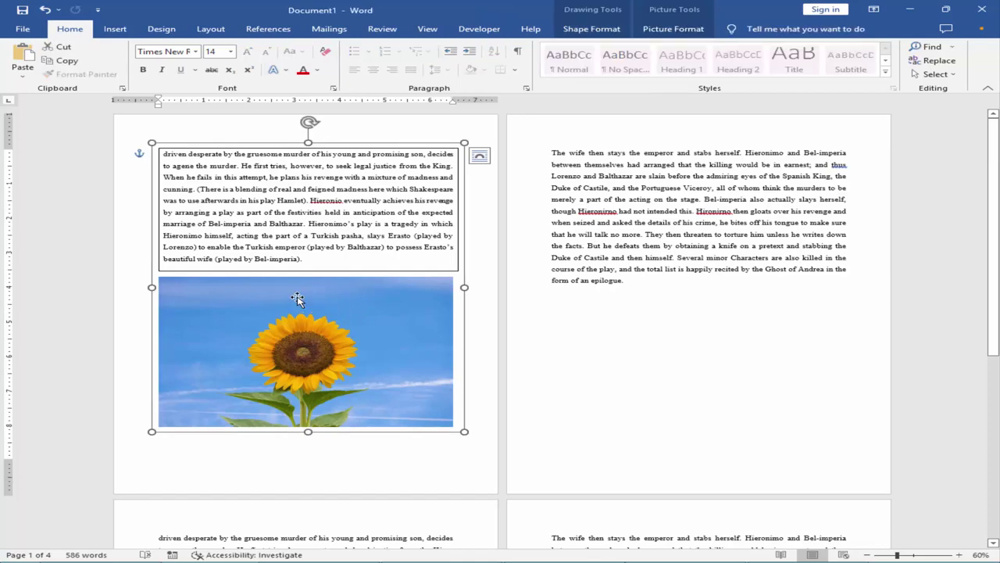
{"action": "mouse_move", "coordinate": [297, 299]}
{"action": "left_mouse_down"}
{"action": "mouse_move", "coordinate": [757, 300]}
{"action": "mouse_move", "coordinate": [290, 298]}
{"action": "mouse_move", "coordinate": [407, 278]}
{"action": "left_mouse_up"}
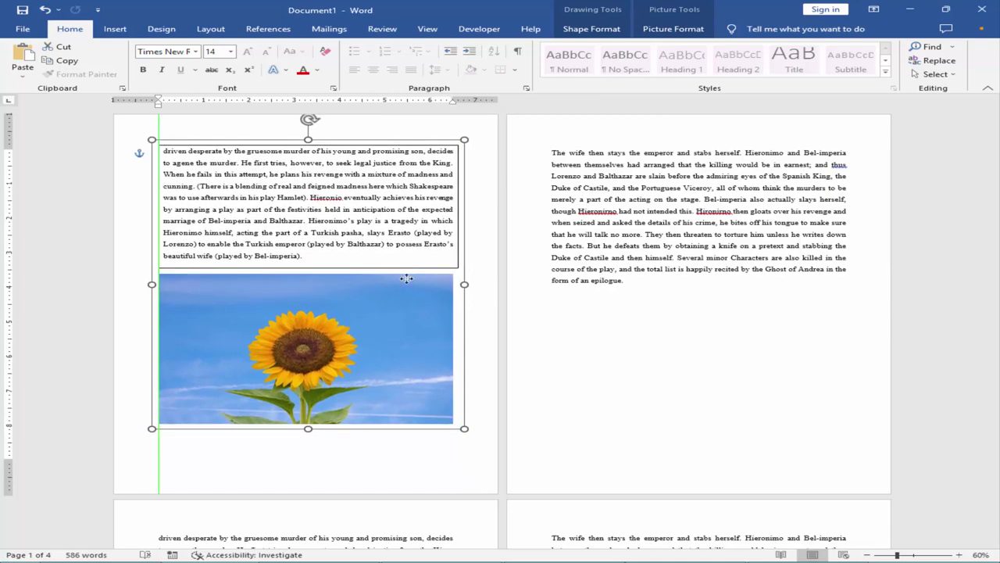
{"action": "left_click", "coordinate": [653, 243]}
{"action": "scroll", "coordinate": [653, 242], "scroll_direction": "up", "scroll_amount": 2, "text": "ctrl"}
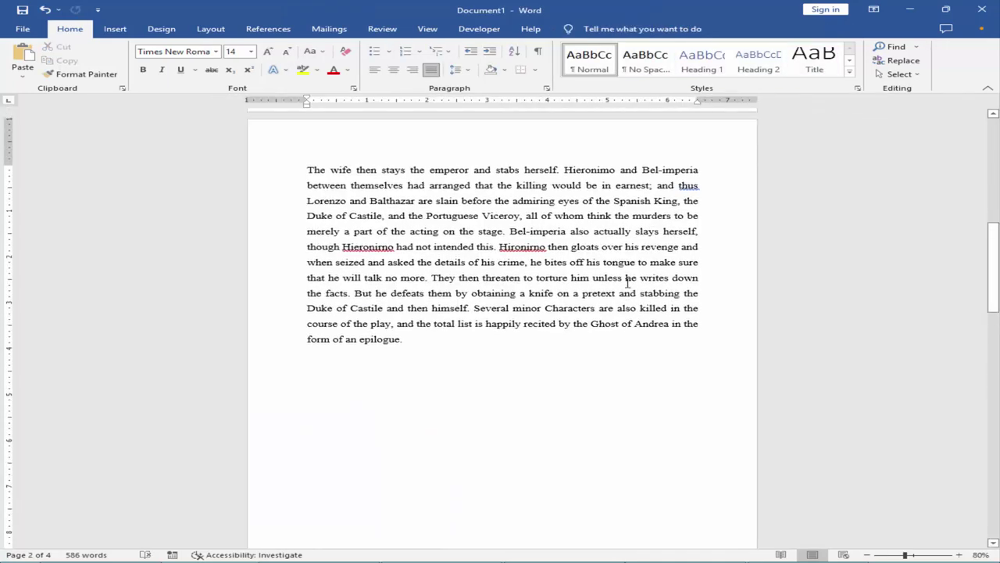
{"action": "scroll", "coordinate": [627, 282], "scroll_direction": "up", "scroll_amount": 1}
Step: Cut page 2's paragraph and draw a text box at the top of page 2
{"action": "left_click_drag", "start_coordinate": [307, 191], "coordinate": [410, 360]}
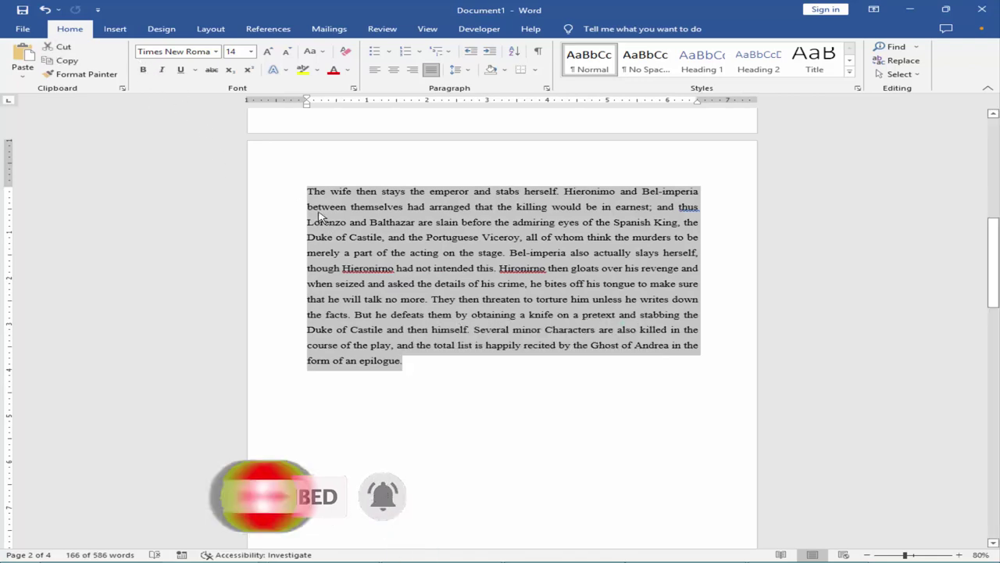
{"action": "left_click", "coordinate": [60, 47]}
{"action": "left_click", "coordinate": [117, 29]}
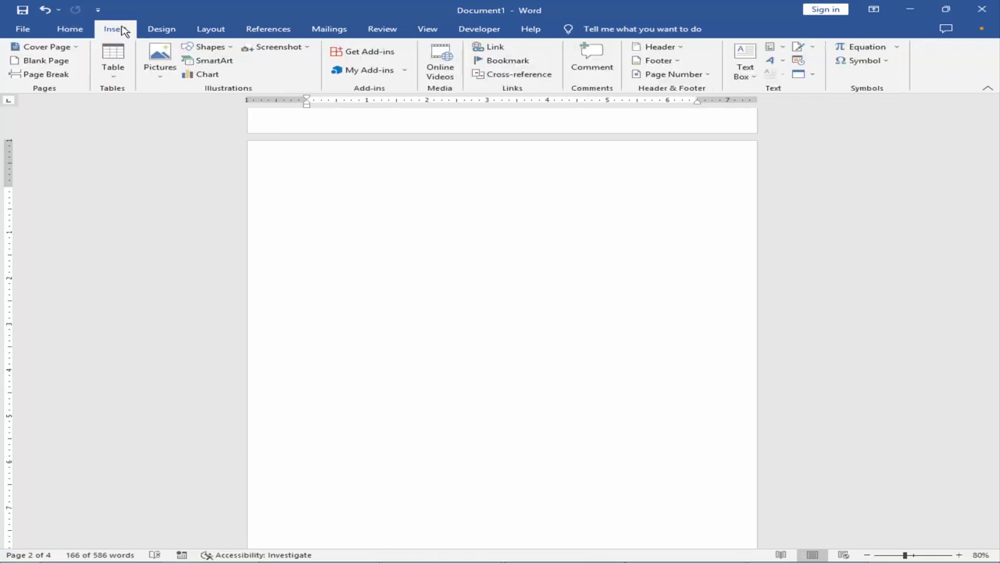
{"action": "left_click", "coordinate": [205, 47]}
{"action": "left_click", "coordinate": [188, 74]}
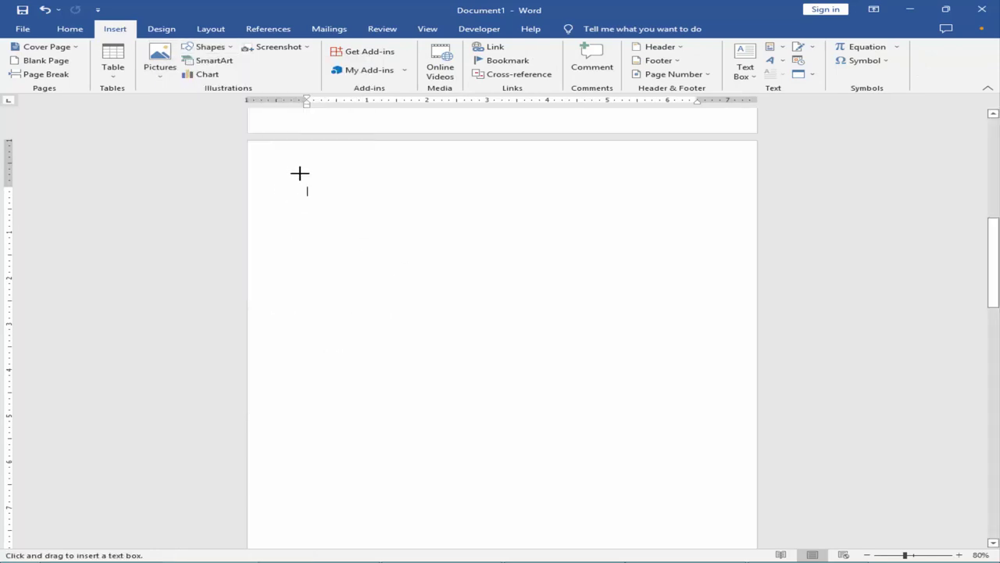
{"action": "left_click_drag", "start_coordinate": [296, 164], "coordinate": [720, 380]}
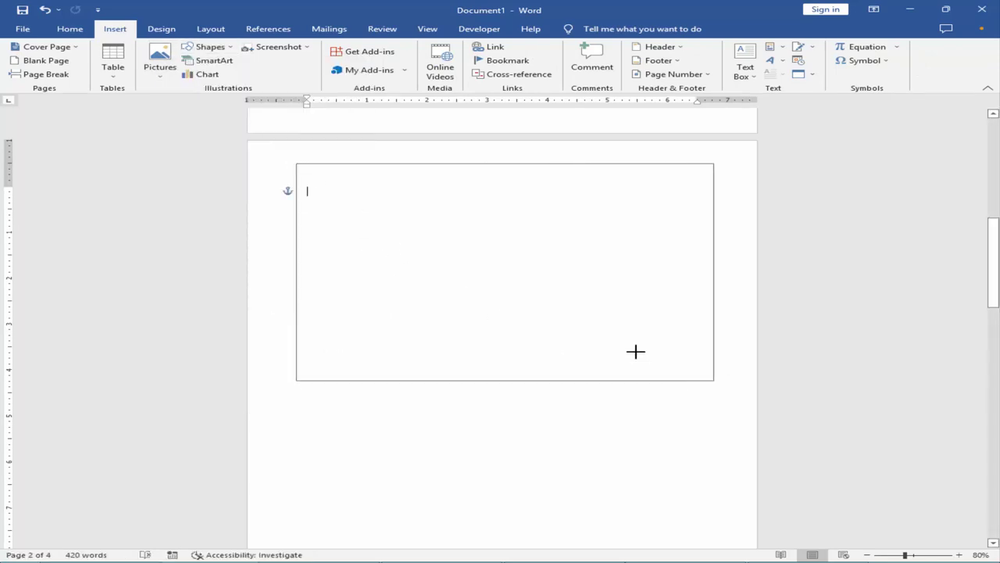
Step: Paste the paragraph into the text box, justified with widened line spacing
{"action": "right_click", "coordinate": [338, 192]}
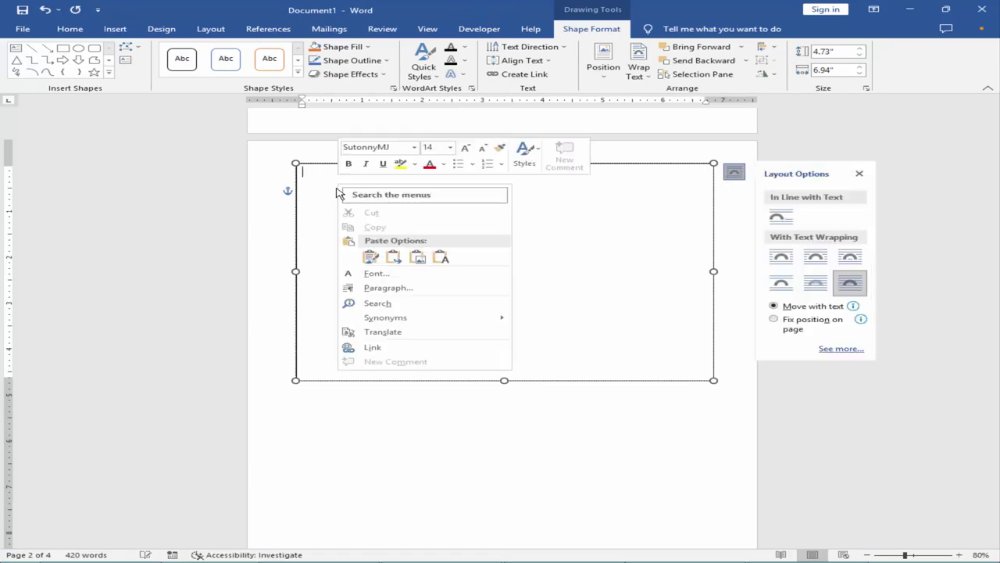
{"action": "left_click", "coordinate": [370, 257]}
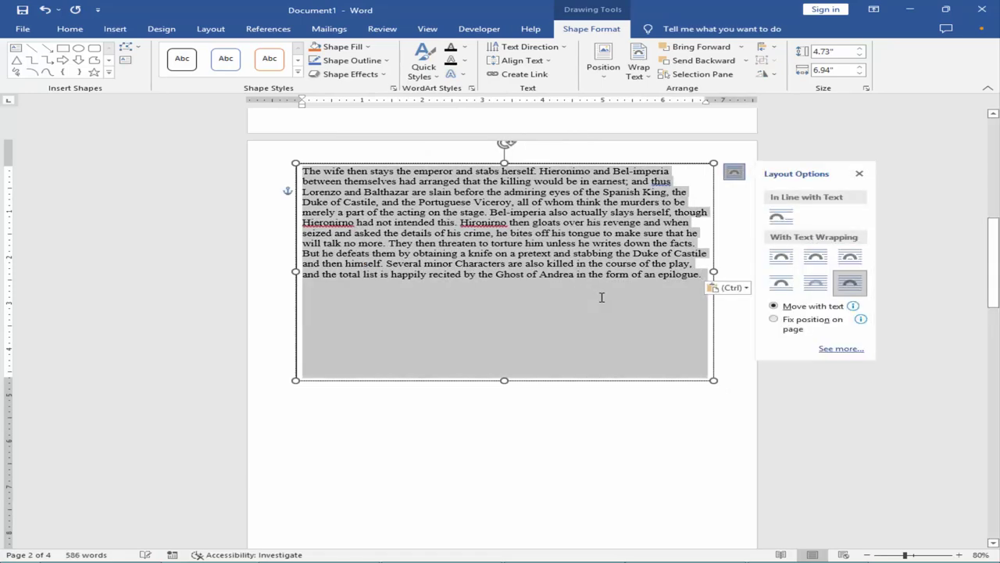
{"action": "key", "text": "ctrl+a"}
{"action": "key", "text": "ctrl+j"}
{"action": "key", "text": "ctrl+5"}
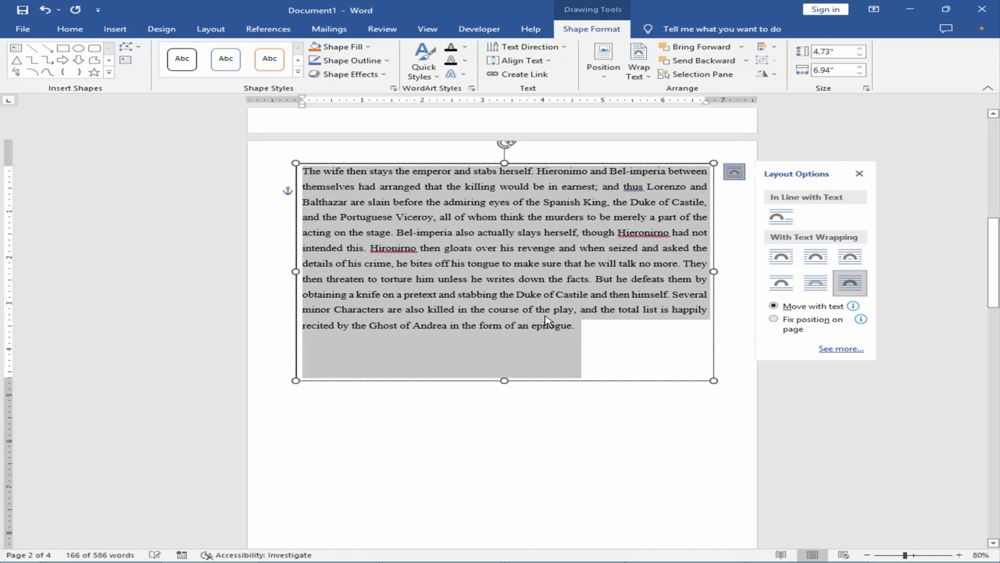
Step: Shorten the text box to fit the paragraph, then undo the last change
{"action": "left_click", "coordinate": [545, 312]}
{"action": "left_click_drag", "start_coordinate": [504, 380], "coordinate": [508, 346]}
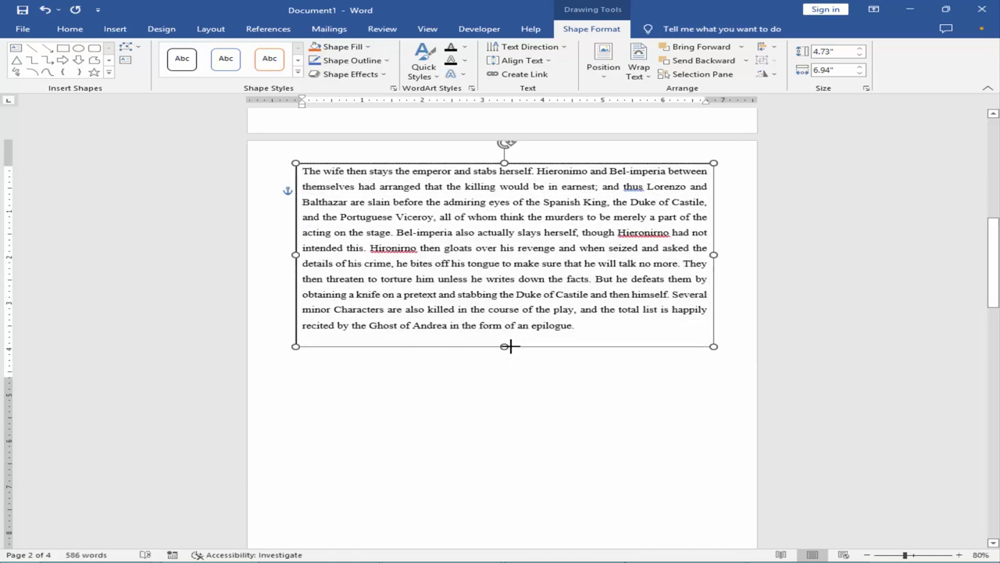
{"action": "left_click", "coordinate": [447, 381]}
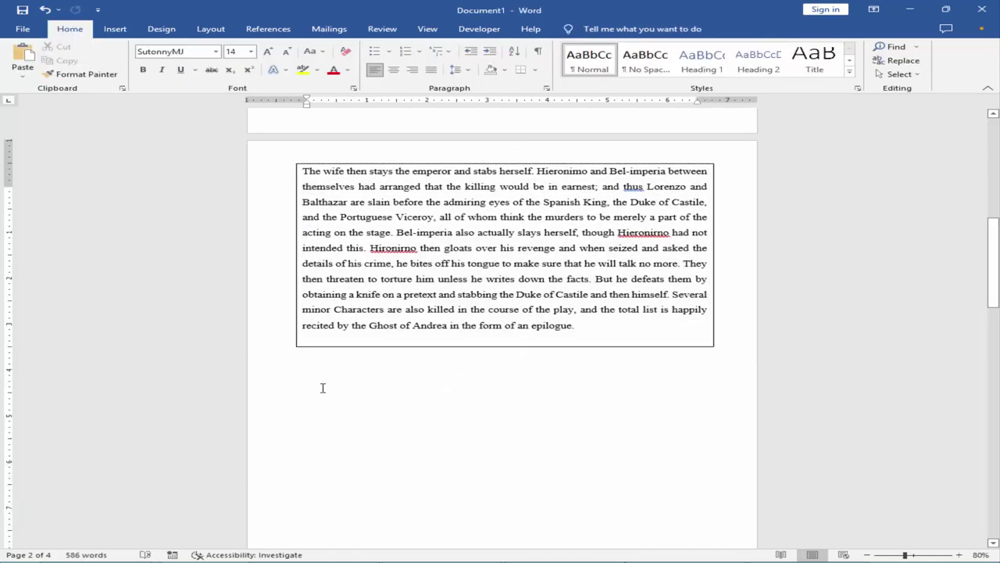
{"action": "key", "text": "ctrl+z"}
Step: Insert the sunflower image from this device on a new line below page 2's text box
{"action": "key", "text": "ctrl+y"}
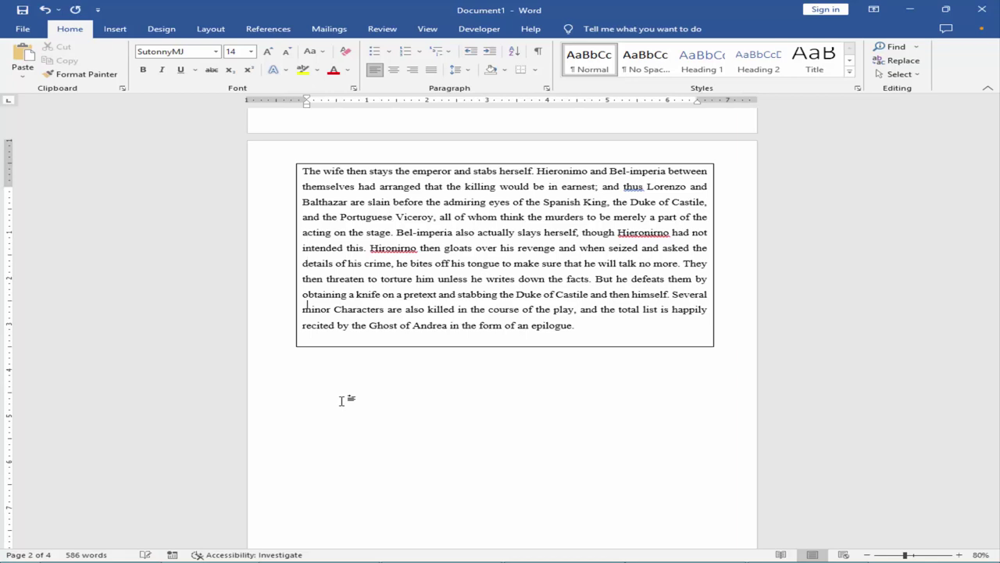
{"action": "left_click", "coordinate": [115, 28]}
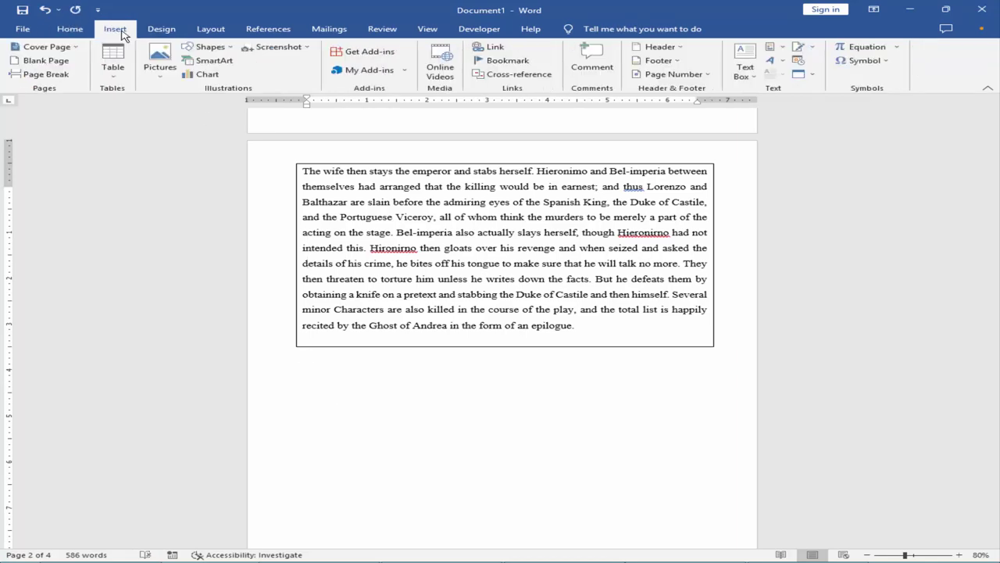
{"action": "left_click", "coordinate": [223, 48]}
{"action": "left_click", "coordinate": [160, 62]}
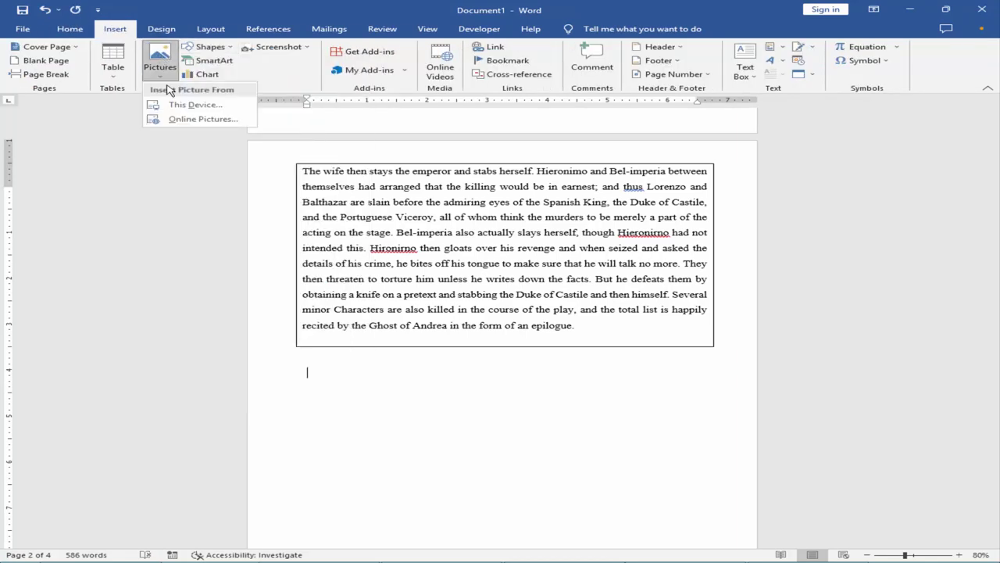
{"action": "left_click", "coordinate": [188, 102]}
{"action": "double_click", "coordinate": [535, 101]}
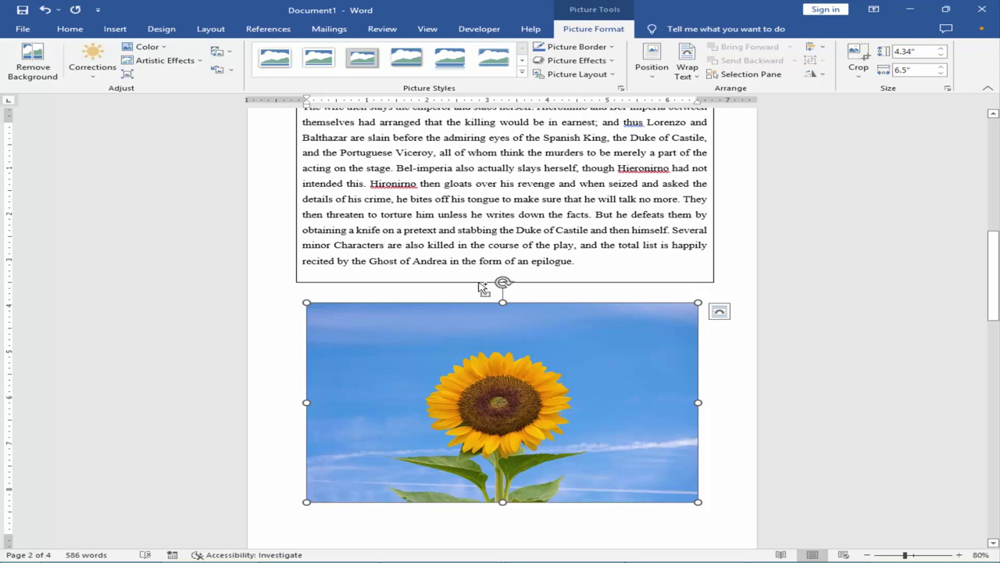
Step: Set page 2's sunflower to In Front of Text and nudge it just under the text box
{"action": "left_click", "coordinate": [686, 61]}
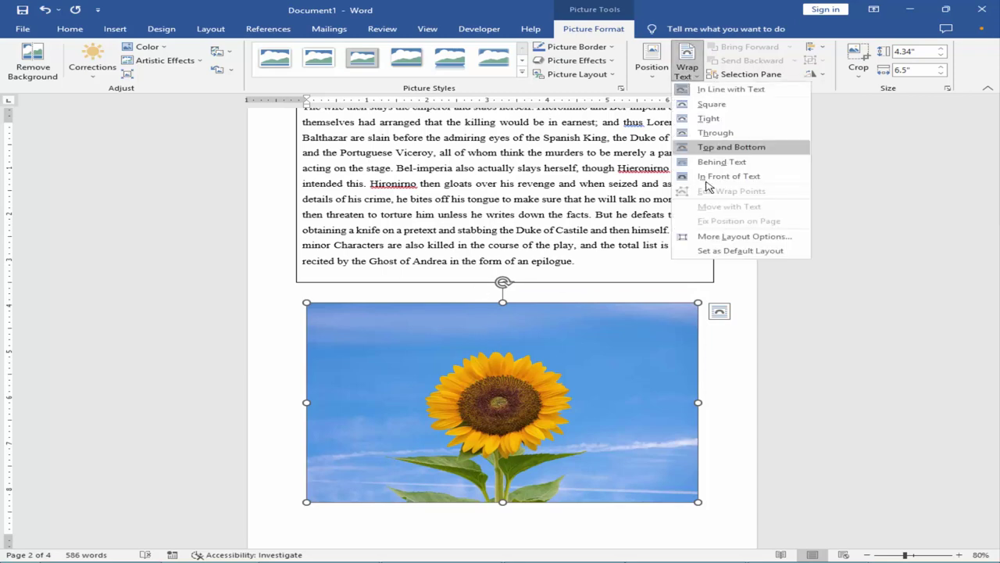
{"action": "left_click", "coordinate": [707, 176]}
{"action": "left_click_drag", "start_coordinate": [555, 315], "coordinate": [555, 302]}
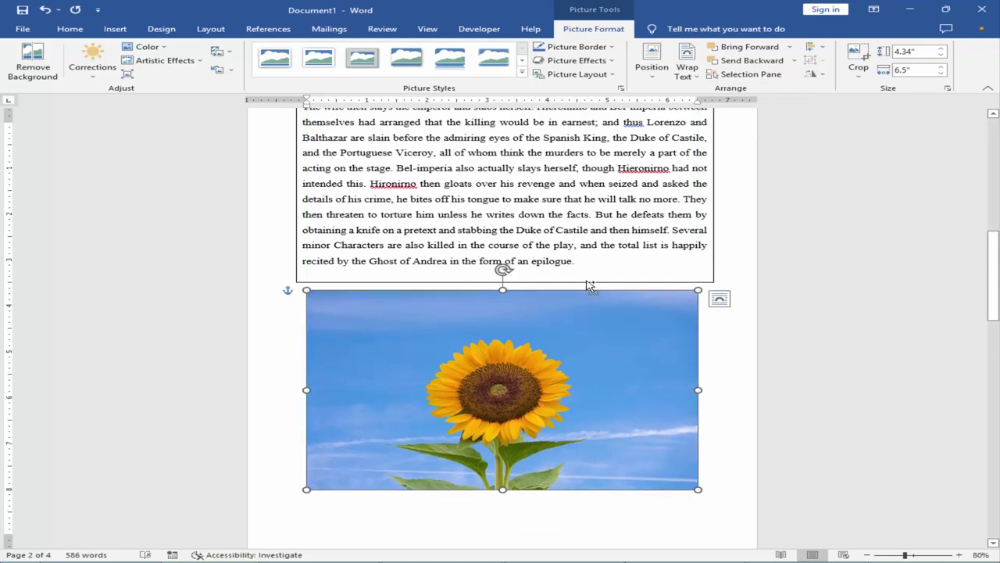
{"action": "left_click", "coordinate": [720, 298]}
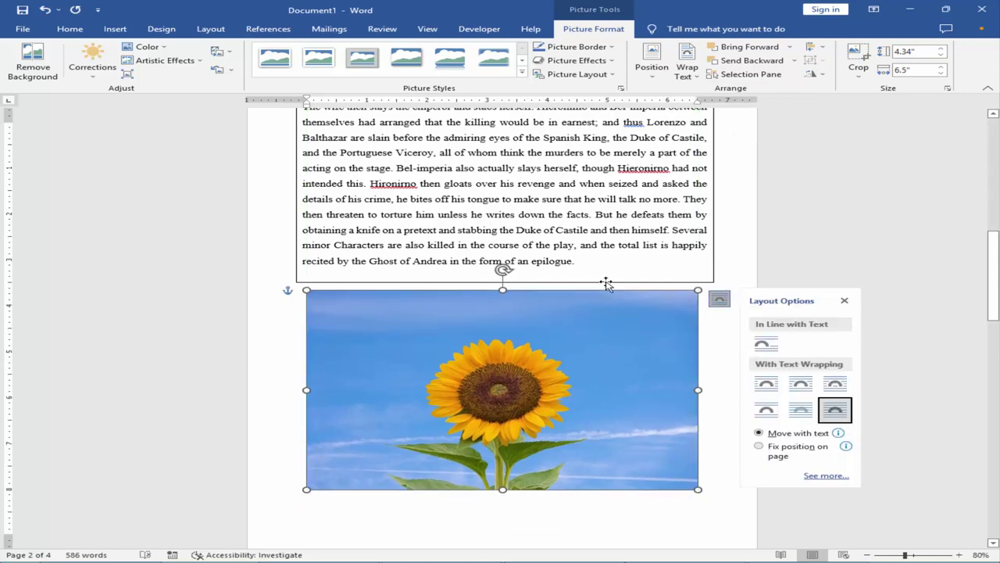
{"action": "left_click", "coordinate": [719, 314]}
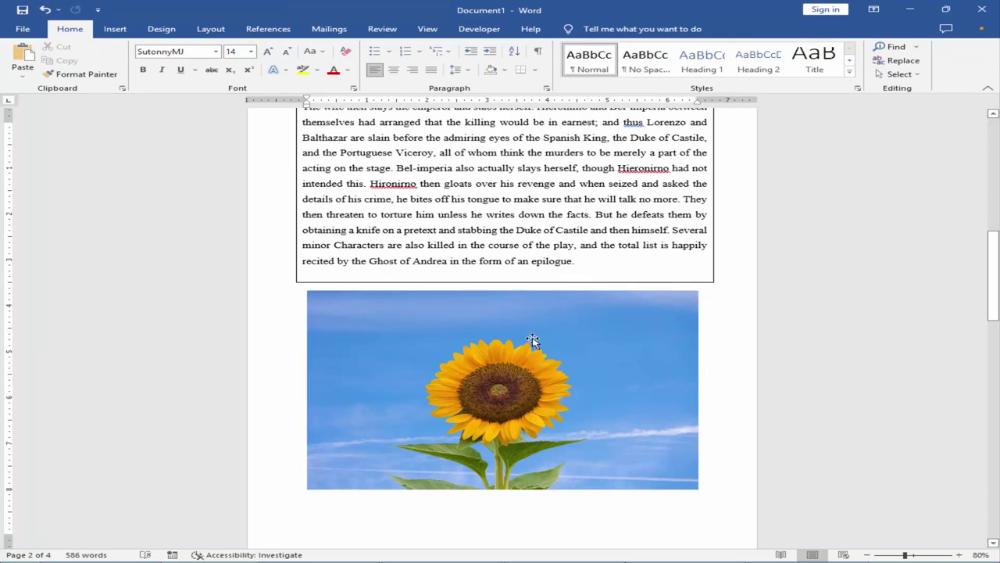
{"action": "left_click", "coordinate": [532, 340]}
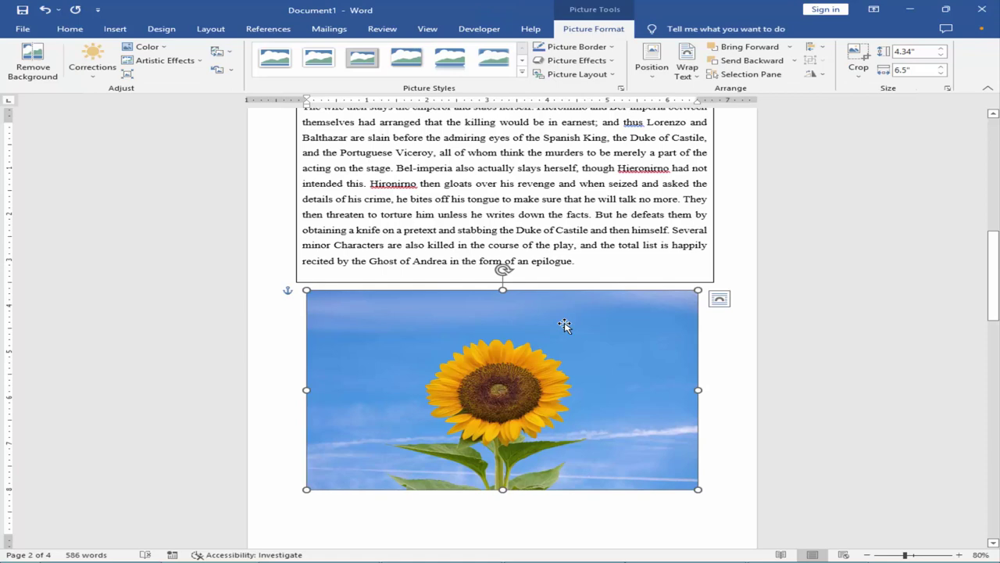
Step: Group page 2's text box and sunflower into one object, then scroll to the next page
{"action": "left_click", "coordinate": [606, 282], "text": "ctrl"}
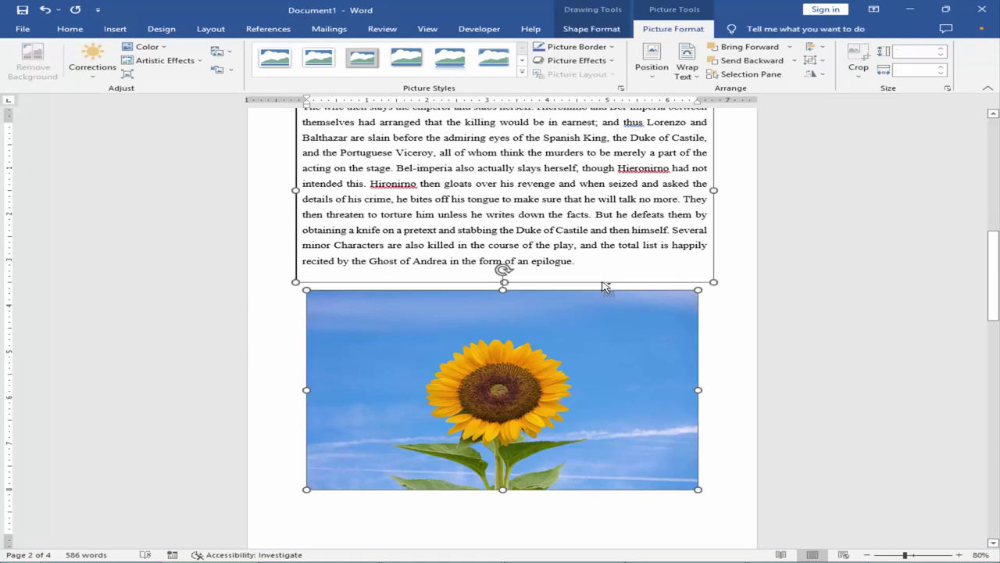
{"action": "right_click", "coordinate": [560, 300]}
{"action": "mouse_move", "coordinate": [600, 388]}
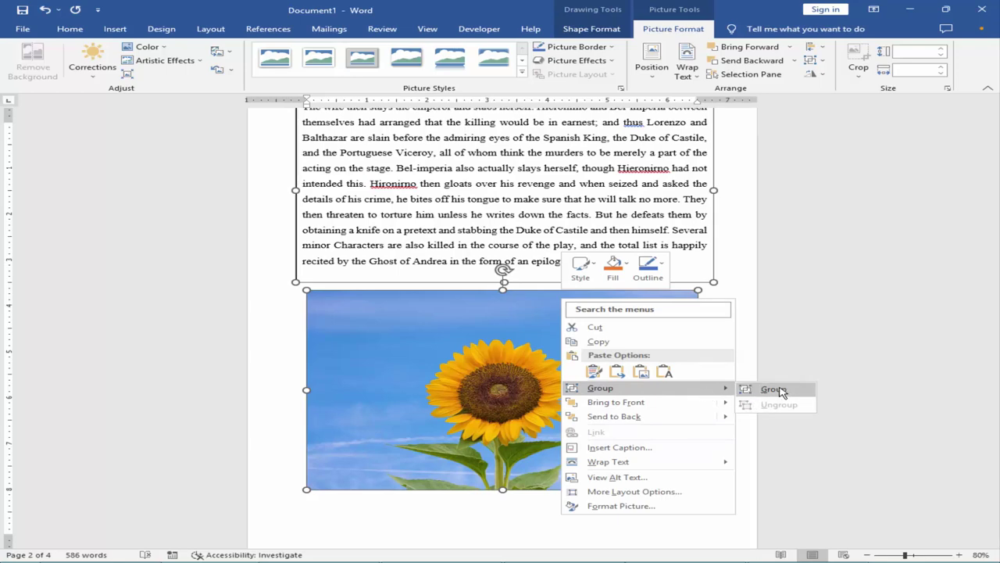
{"action": "left_click", "coordinate": [772, 389]}
{"action": "scroll", "coordinate": [660, 370], "scroll_direction": "down", "scroll_amount": 3}
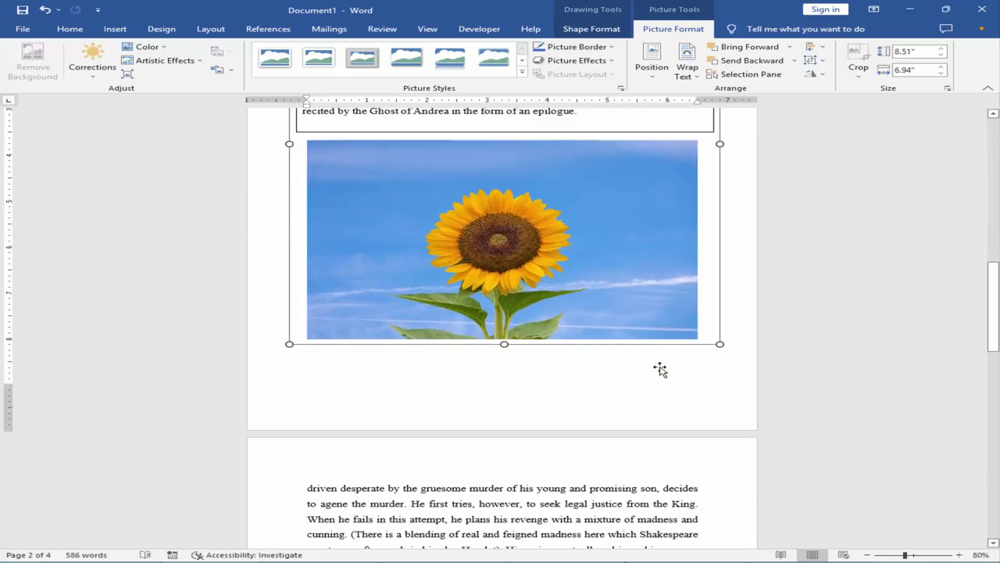
{"action": "scroll", "coordinate": [660, 369], "scroll_direction": "down", "scroll_amount": 3}
{"action": "scroll", "coordinate": [523, 375], "scroll_direction": "down", "scroll_amount": 2}
Step: Add an empty line after page 3's paragraph, then select and remove the paragraph
{"action": "left_click", "coordinate": [506, 356]}
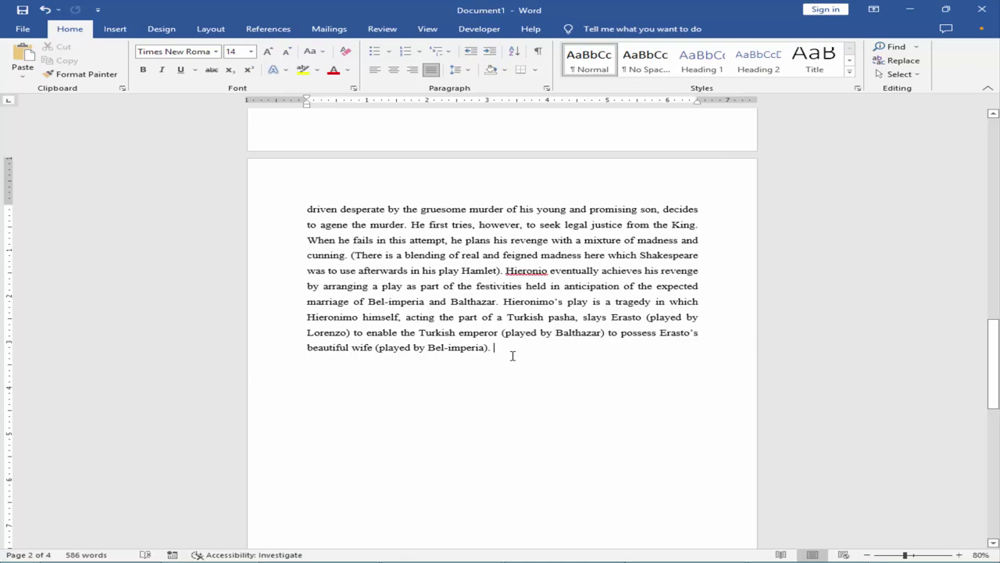
{"action": "key", "text": "Return"}
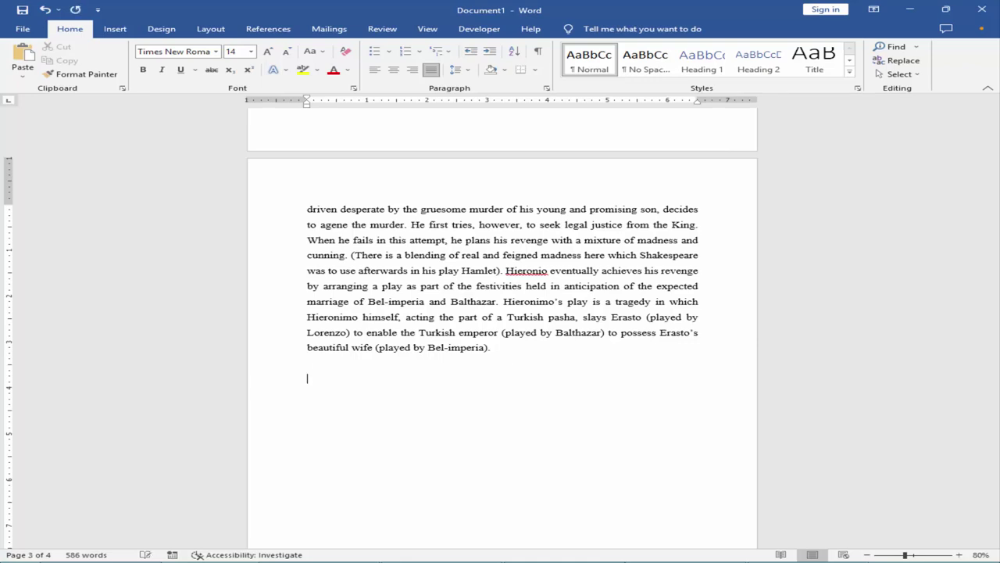
{"action": "key", "text": "ctrl+a"}
{"action": "key", "text": "ctrl+c"}
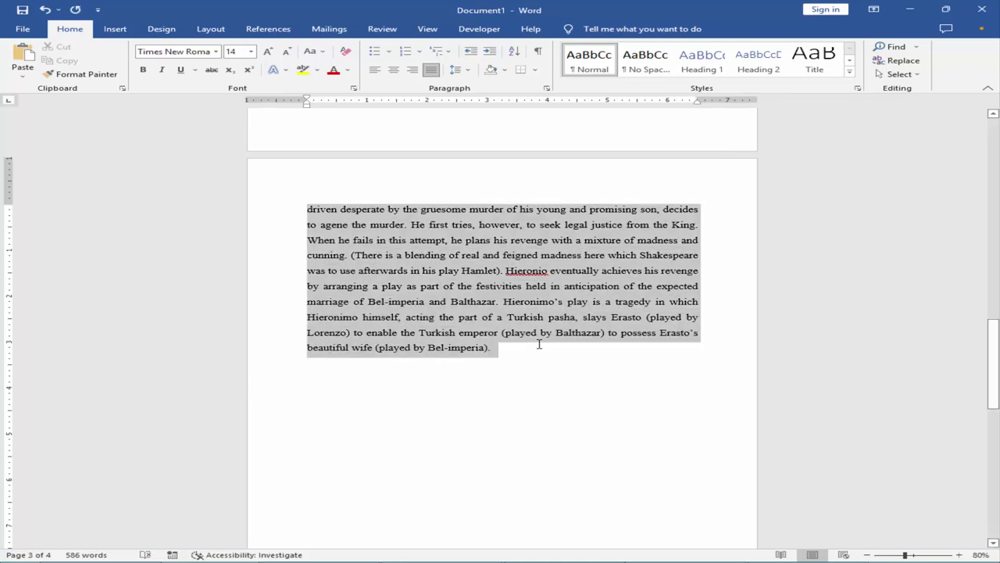
{"action": "key", "text": "Delete"}
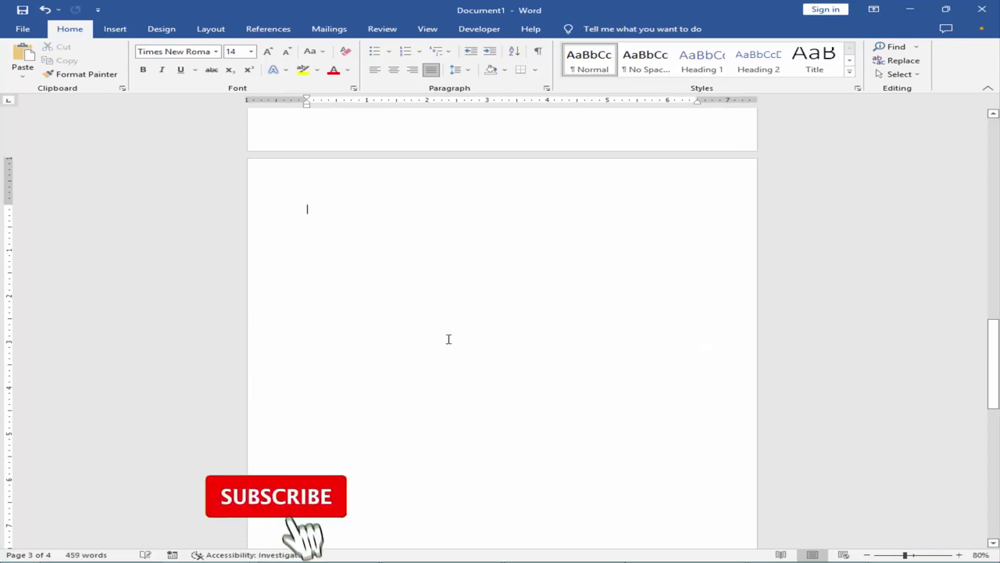
Step: Draw a text box near the top of page 3, paste the paragraph in, and shrink it to fit
{"action": "left_click", "coordinate": [117, 29]}
{"action": "left_click", "coordinate": [210, 47]}
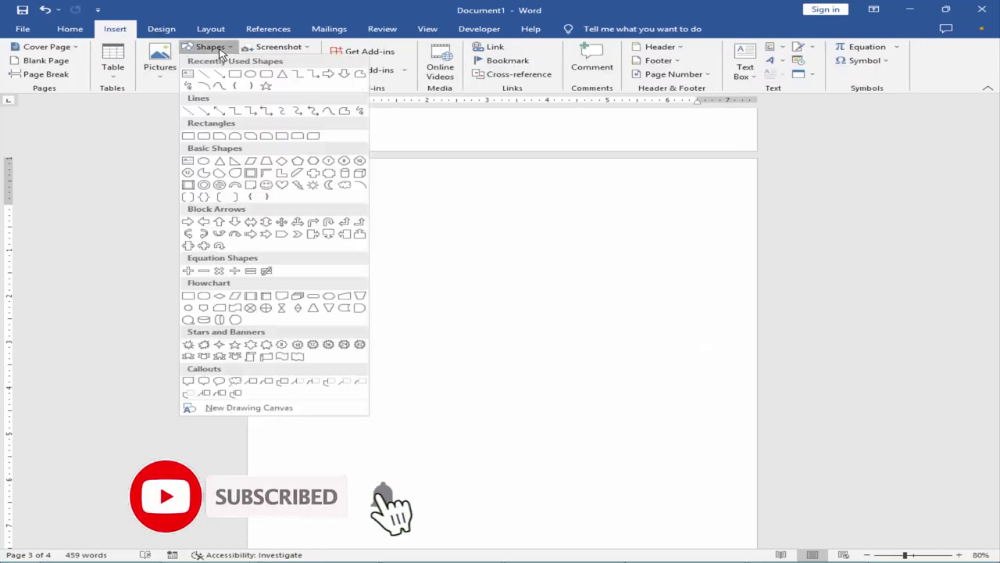
{"action": "left_click", "coordinate": [188, 72]}
{"action": "left_click_drag", "start_coordinate": [313, 193], "coordinate": [702, 393]}
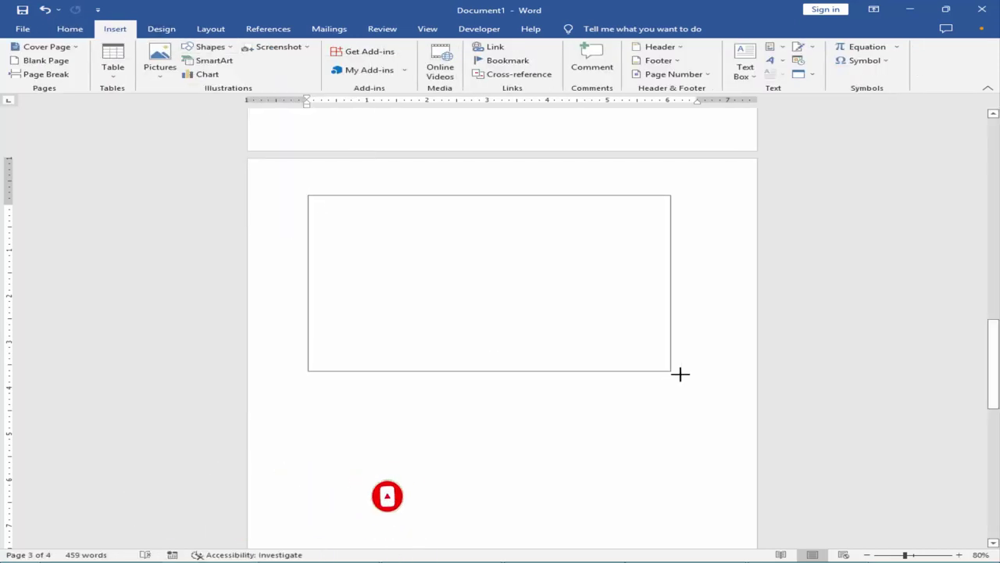
{"action": "key", "text": "ctrl+v"}
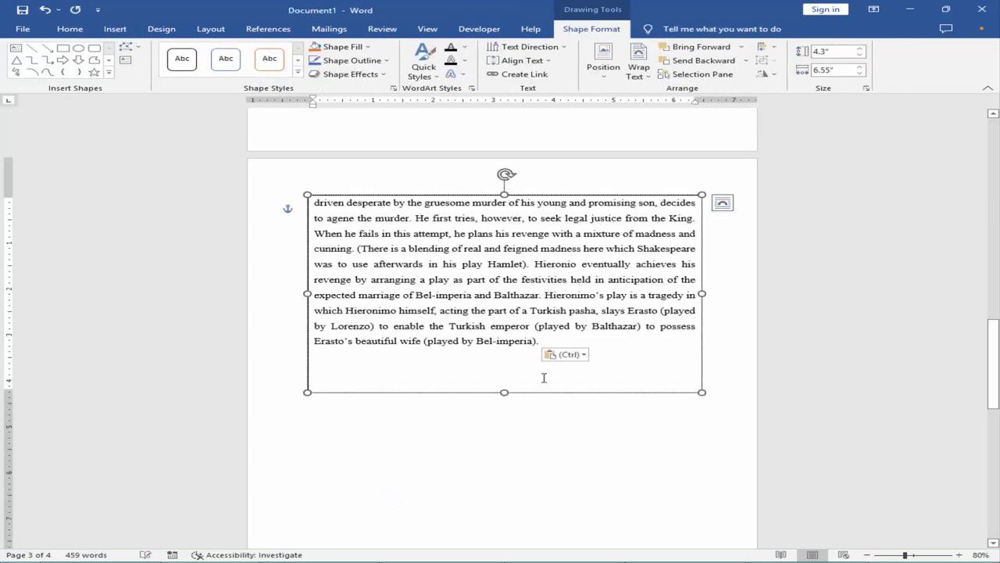
{"action": "left_click_drag", "start_coordinate": [504, 392], "coordinate": [500, 358]}
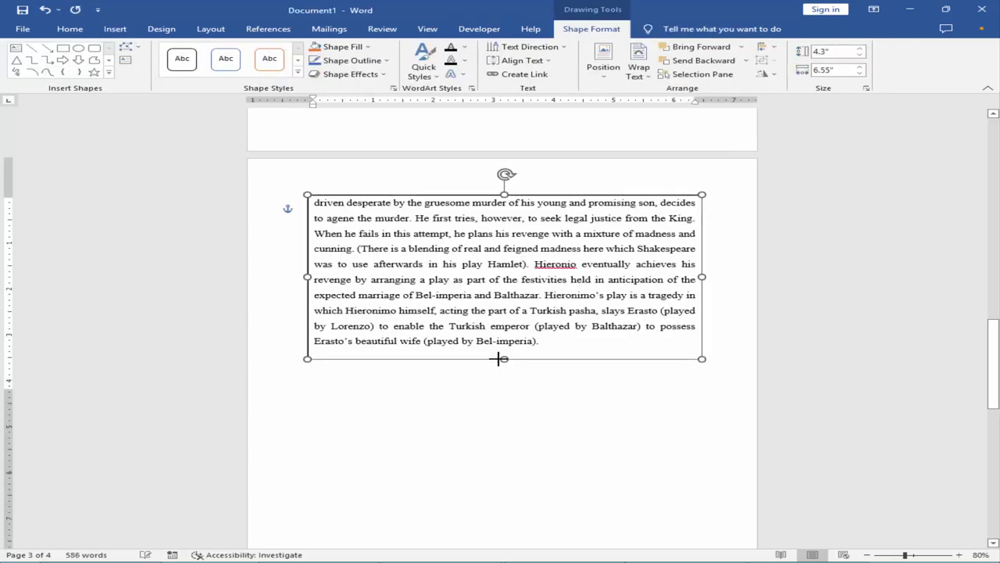
{"action": "left_click", "coordinate": [371, 383]}
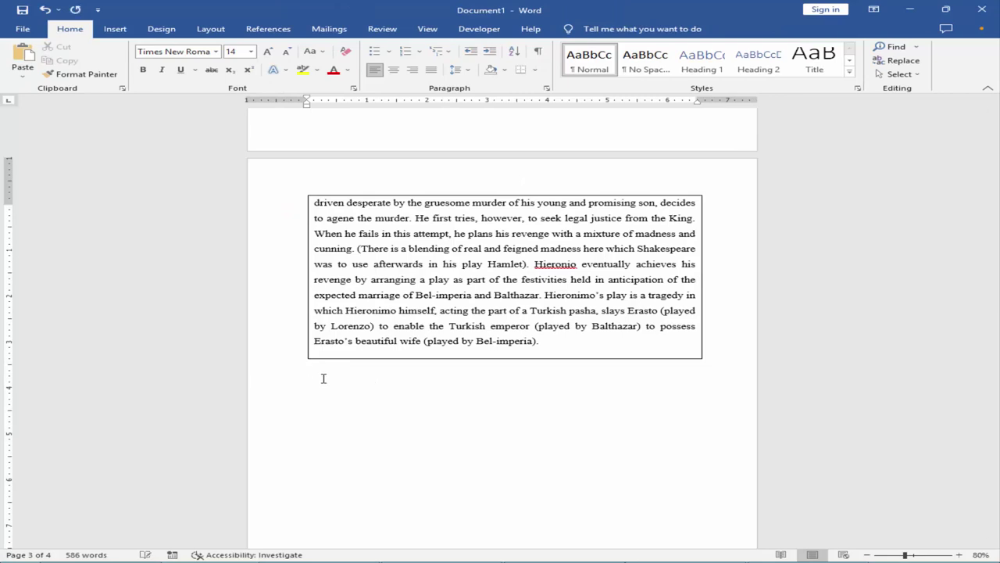
Step: Insert the sunflower image, set it In Front of Text, and drag it under page 3's text box
{"action": "left_click", "coordinate": [114, 29]}
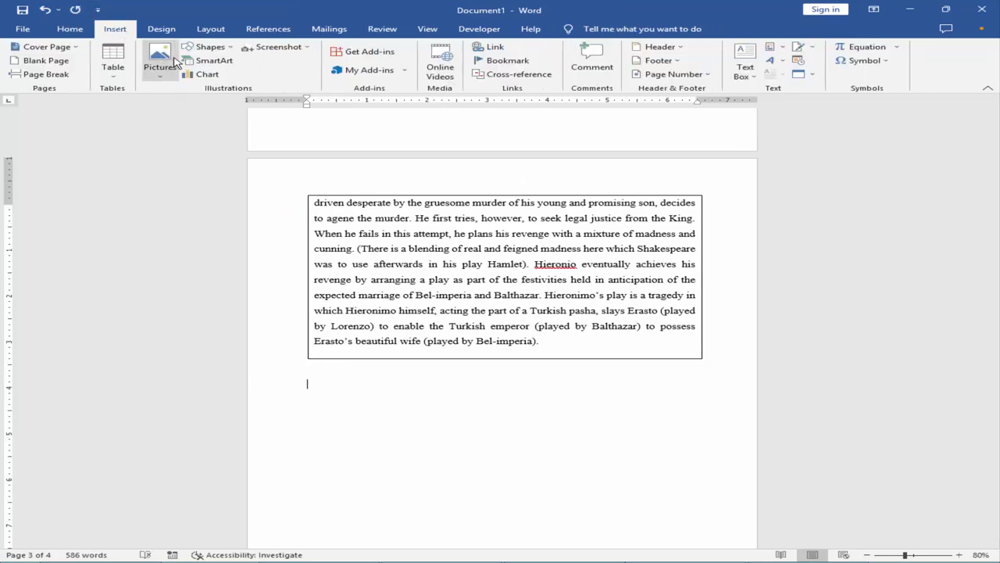
{"action": "left_click", "coordinate": [164, 62]}
{"action": "left_click", "coordinate": [181, 106]}
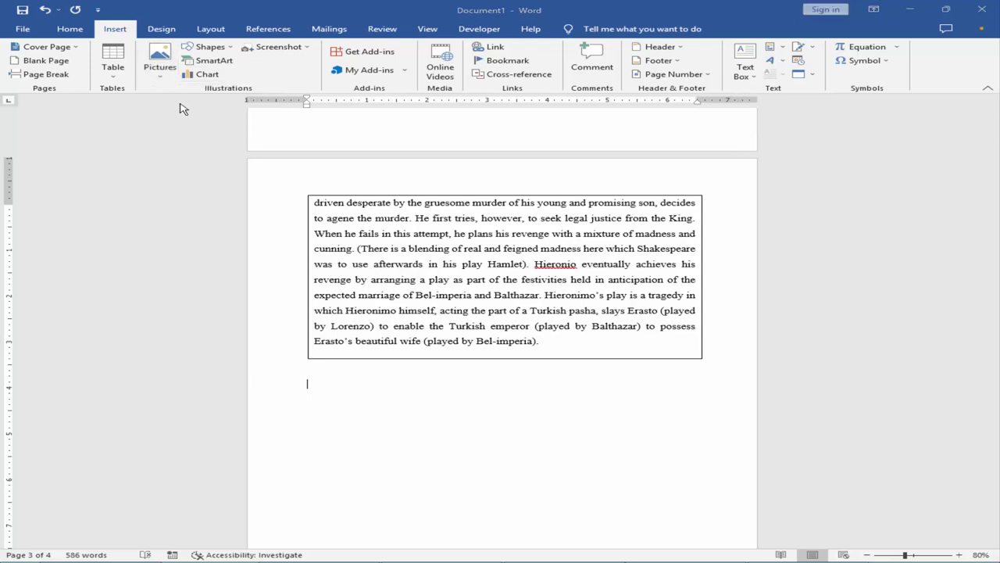
{"action": "double_click", "coordinate": [529, 107]}
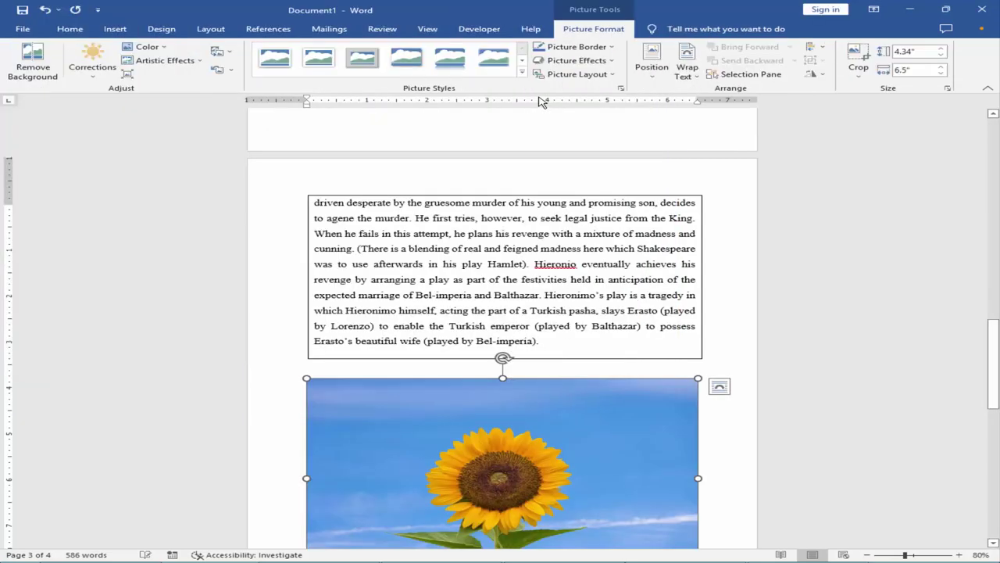
{"action": "scroll", "coordinate": [508, 316], "scroll_direction": "down", "scroll_amount": 1}
{"action": "left_click", "coordinate": [692, 72]}
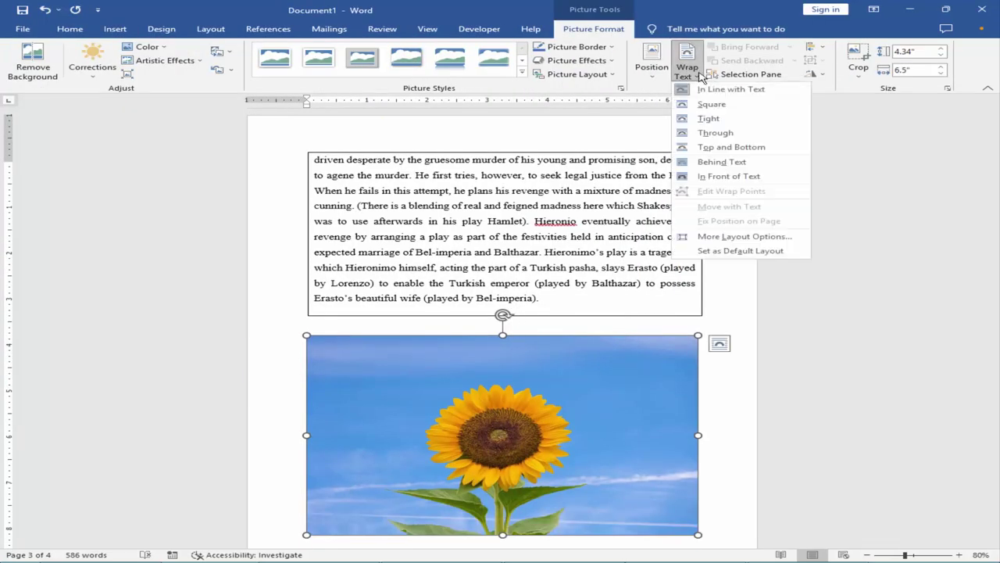
{"action": "left_click", "coordinate": [731, 176]}
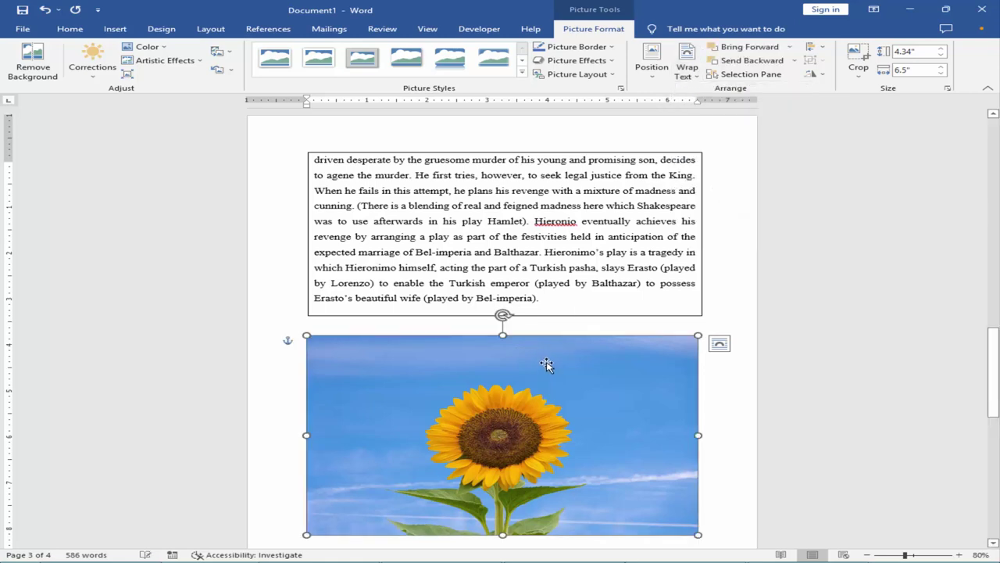
{"action": "left_click_drag", "start_coordinate": [545, 364], "coordinate": [547, 348]}
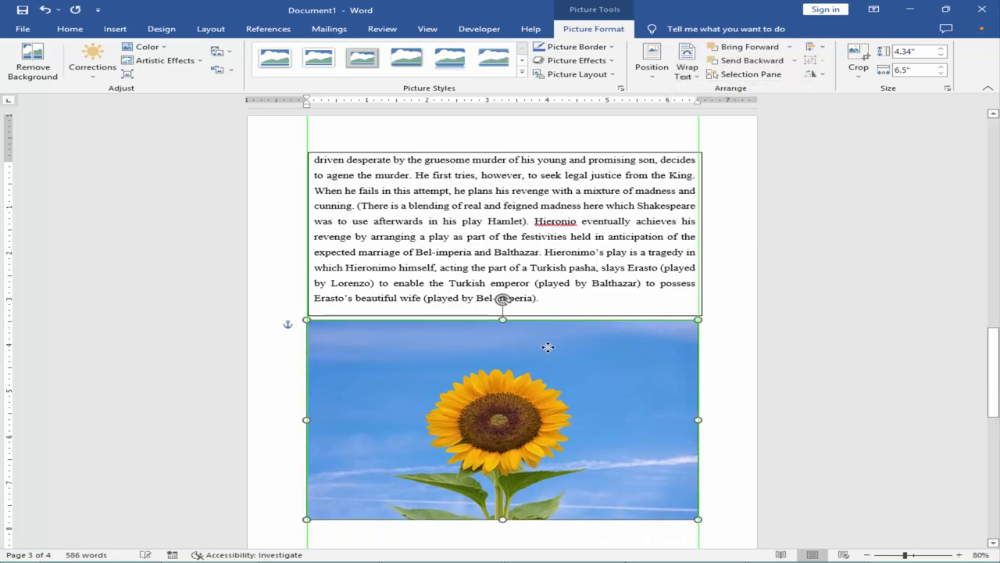
Step: Group page 3's Hieronimo text box with the sunflower picture beneath it
{"action": "left_click", "coordinate": [586, 154], "text": "shift"}
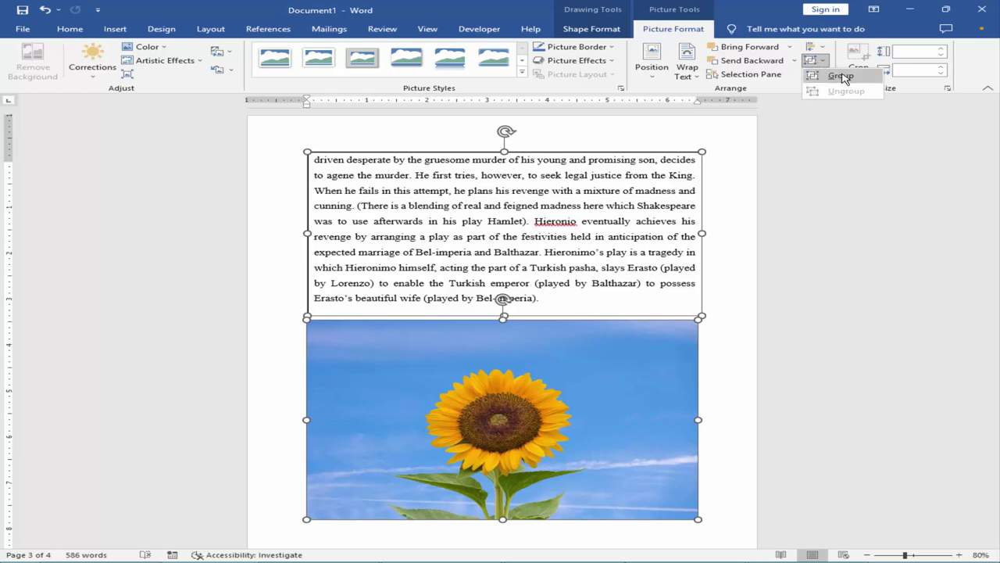
{"action": "left_click", "coordinate": [700, 375]}
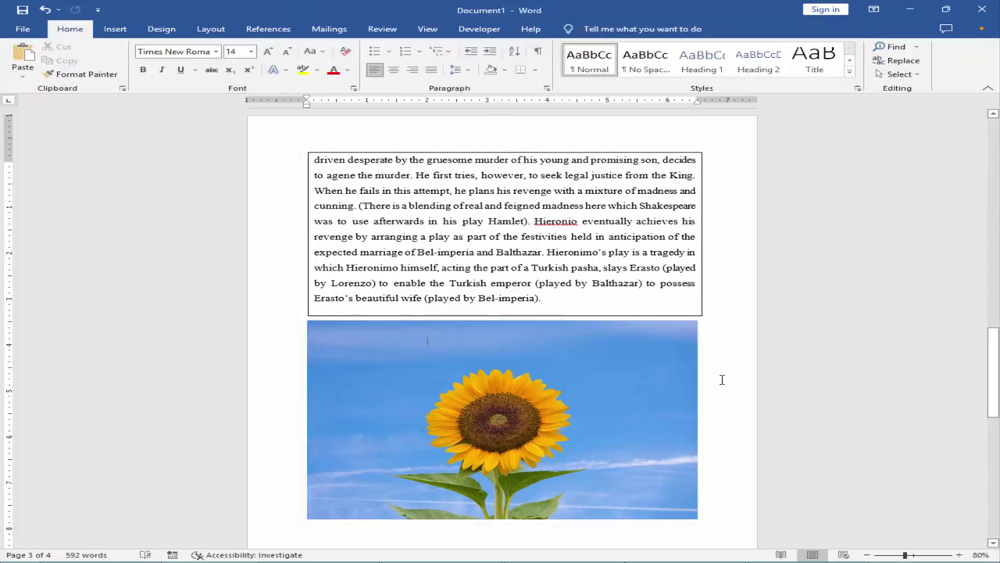
Step: Move page 3's grouped text box and sunflower to the top margin, then zoom back to 60%
{"action": "scroll", "coordinate": [719, 378], "scroll_direction": "down", "scroll_amount": 2, "text": "ctrl"}
{"action": "scroll", "coordinate": [718, 377], "scroll_direction": "down", "scroll_amount": 2, "text": "ctrl"}
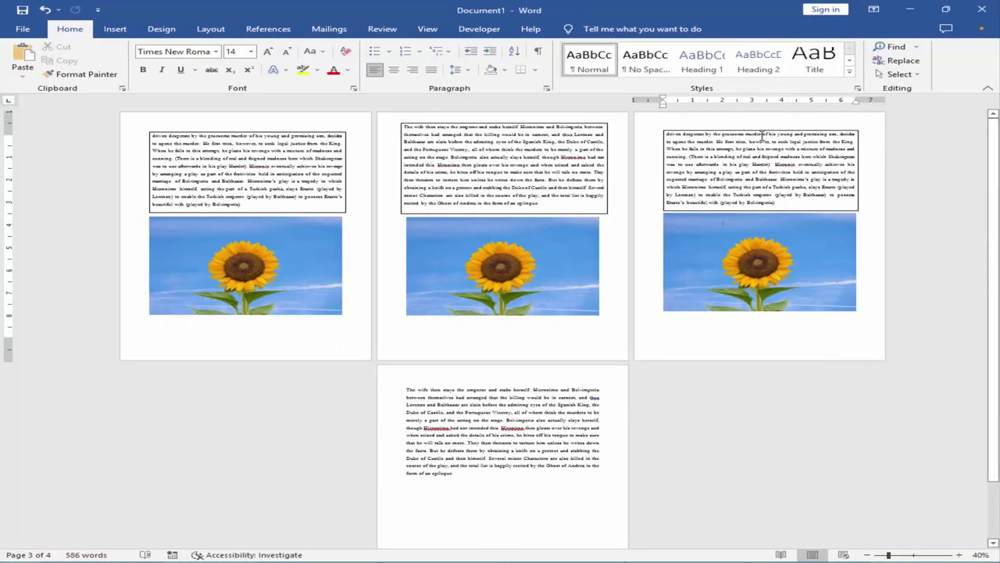
{"action": "mouse_move", "coordinate": [740, 130]}
{"action": "left_mouse_down"}
{"action": "mouse_move", "coordinate": [271, 143]}
{"action": "mouse_move", "coordinate": [752, 136]}
{"action": "left_mouse_up"}
{"action": "left_click", "coordinate": [491, 408]}
{"action": "scroll", "coordinate": [492, 408], "scroll_direction": "up", "scroll_amount": 2, "text": "ctrl"}
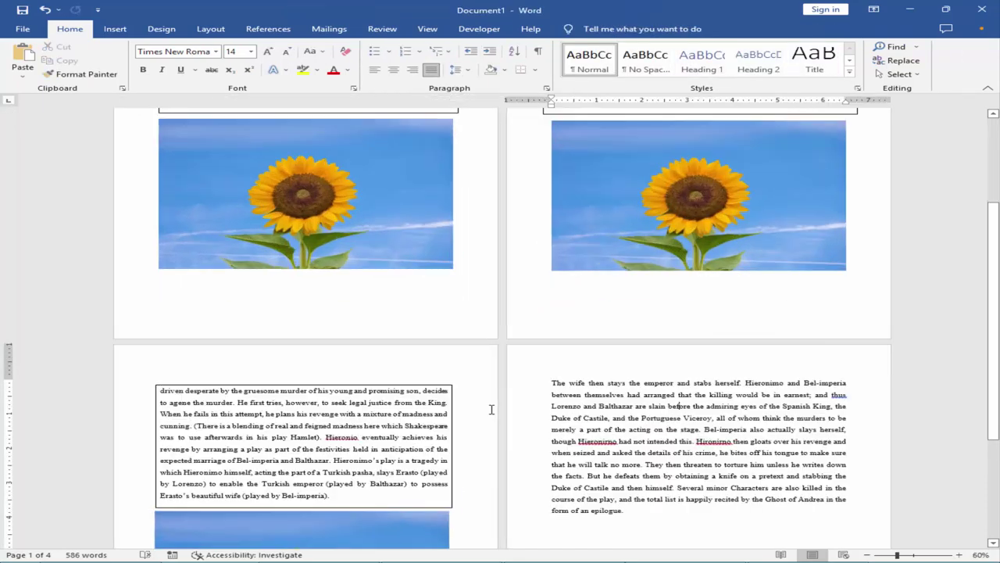
{"action": "scroll", "coordinate": [491, 408], "scroll_direction": "up", "scroll_amount": 3}
{"action": "scroll", "coordinate": [492, 408], "scroll_direction": "up", "scroll_amount": 2}
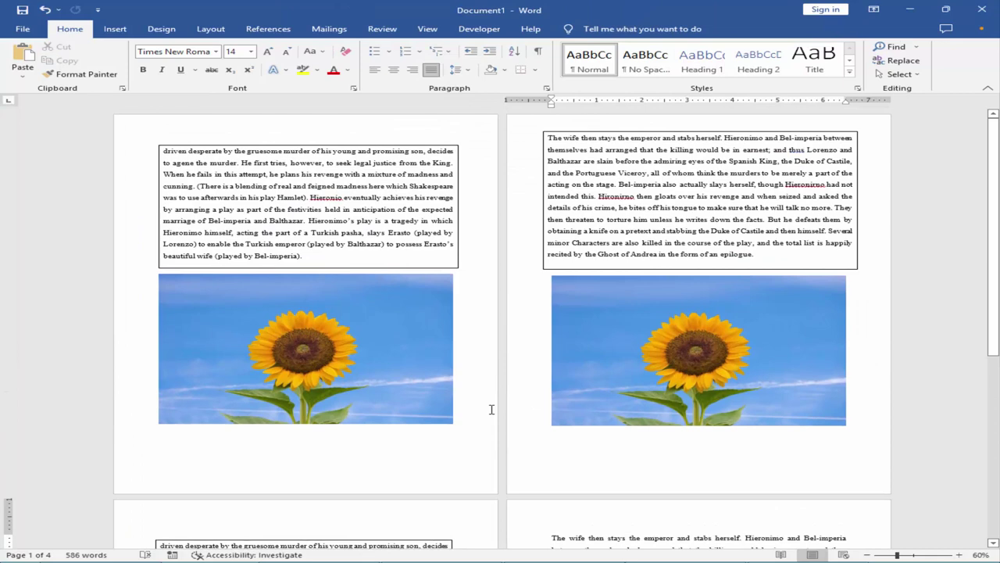